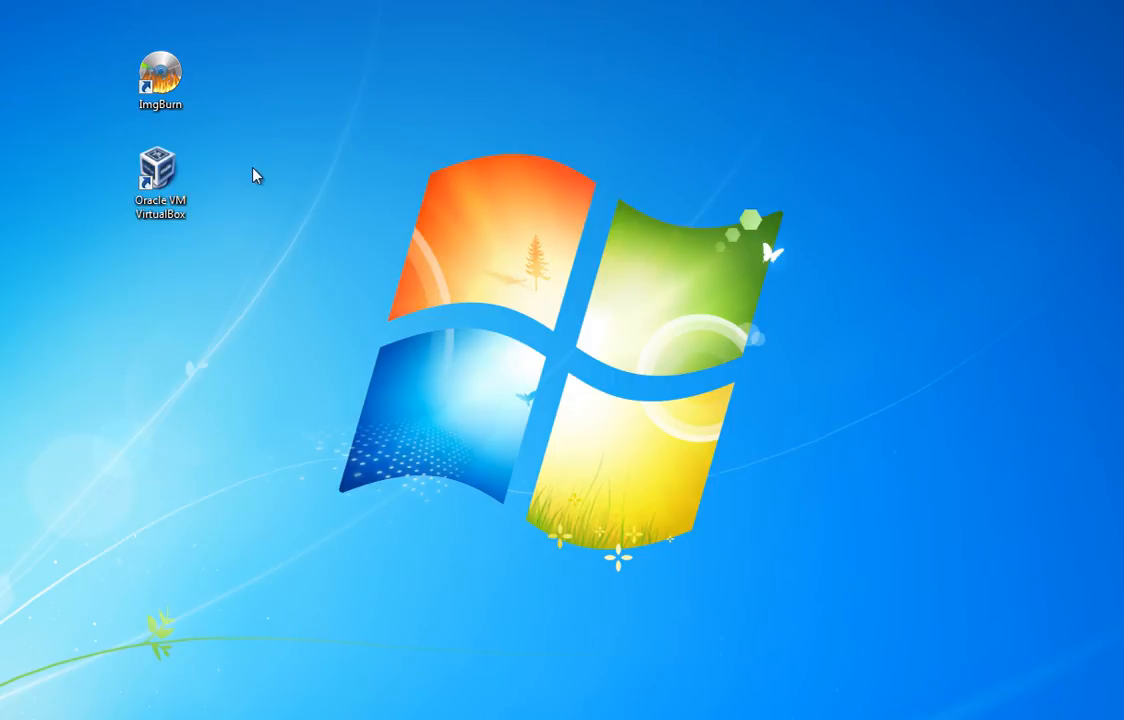
drag(142, 84, 152, 118)
click(196, 185)
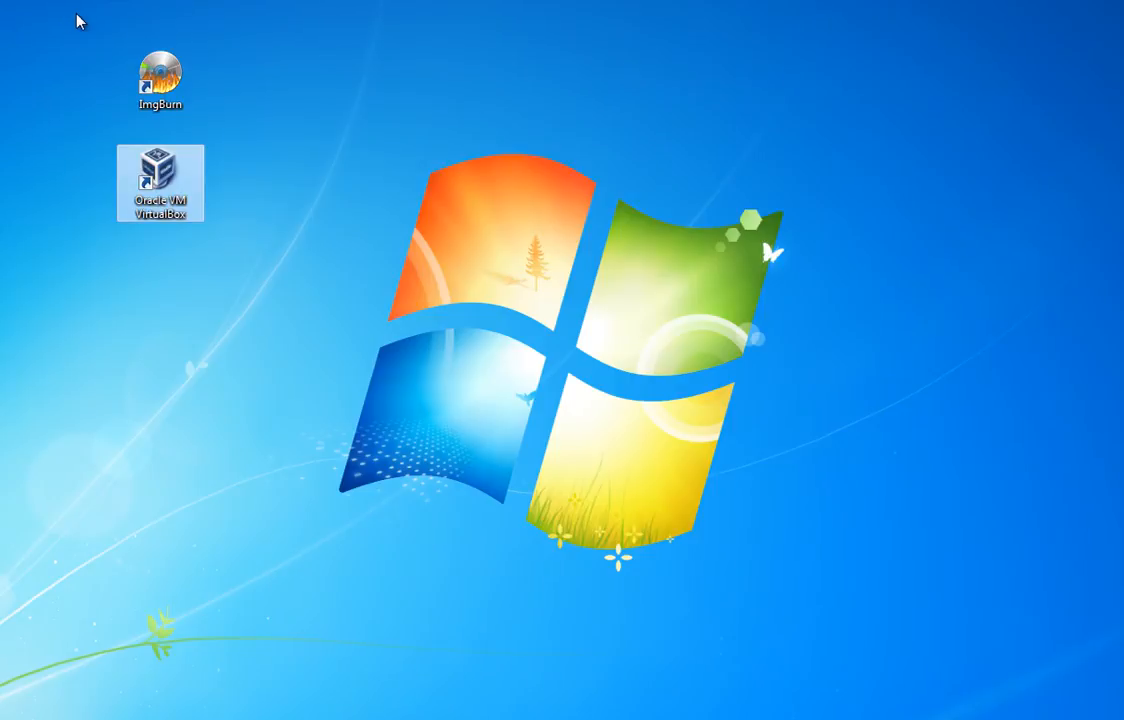
click(140, 80)
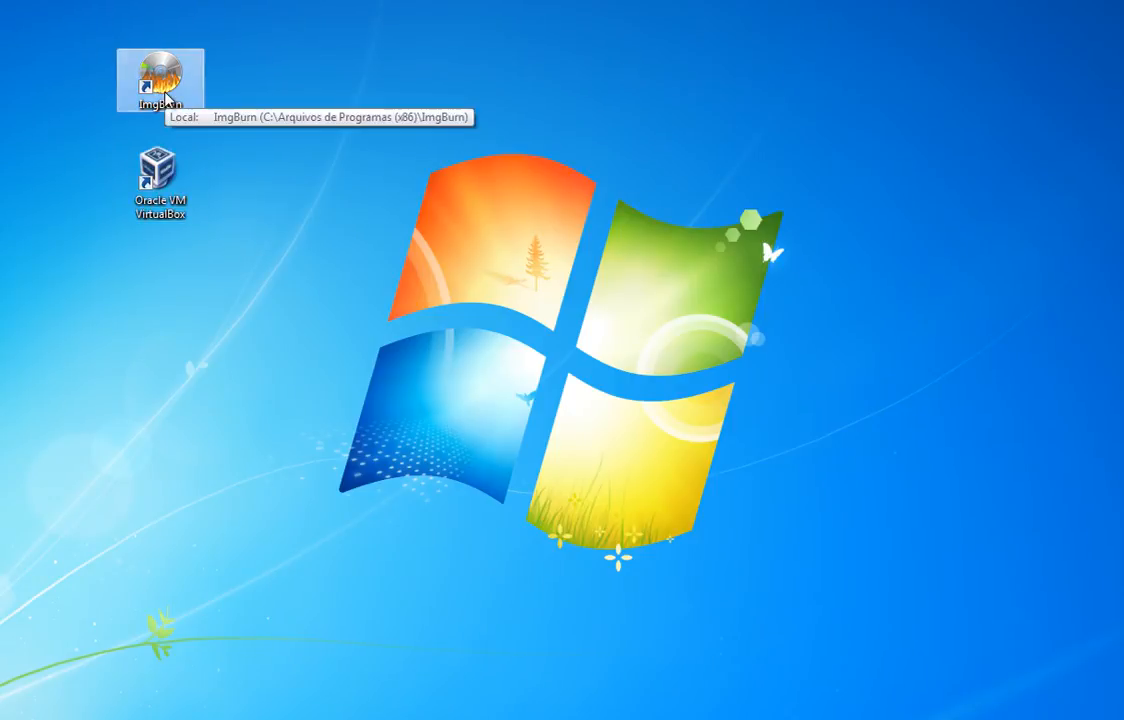
click(160, 165)
click(152, 75)
click(180, 170)
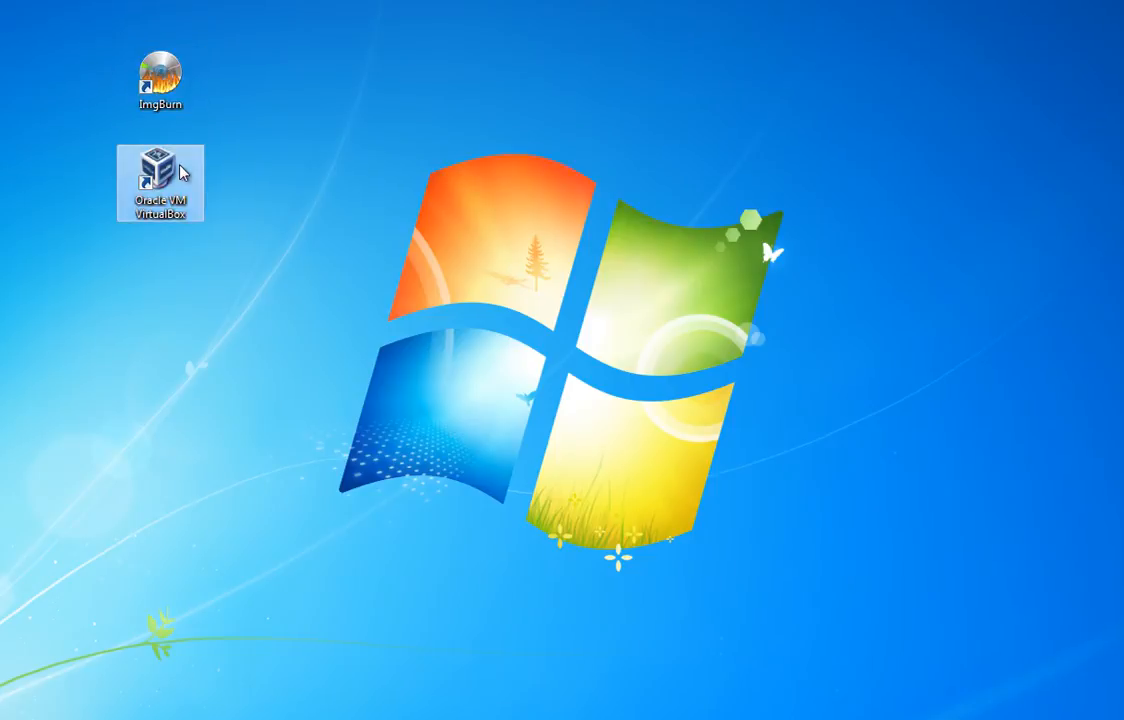
click(165, 97)
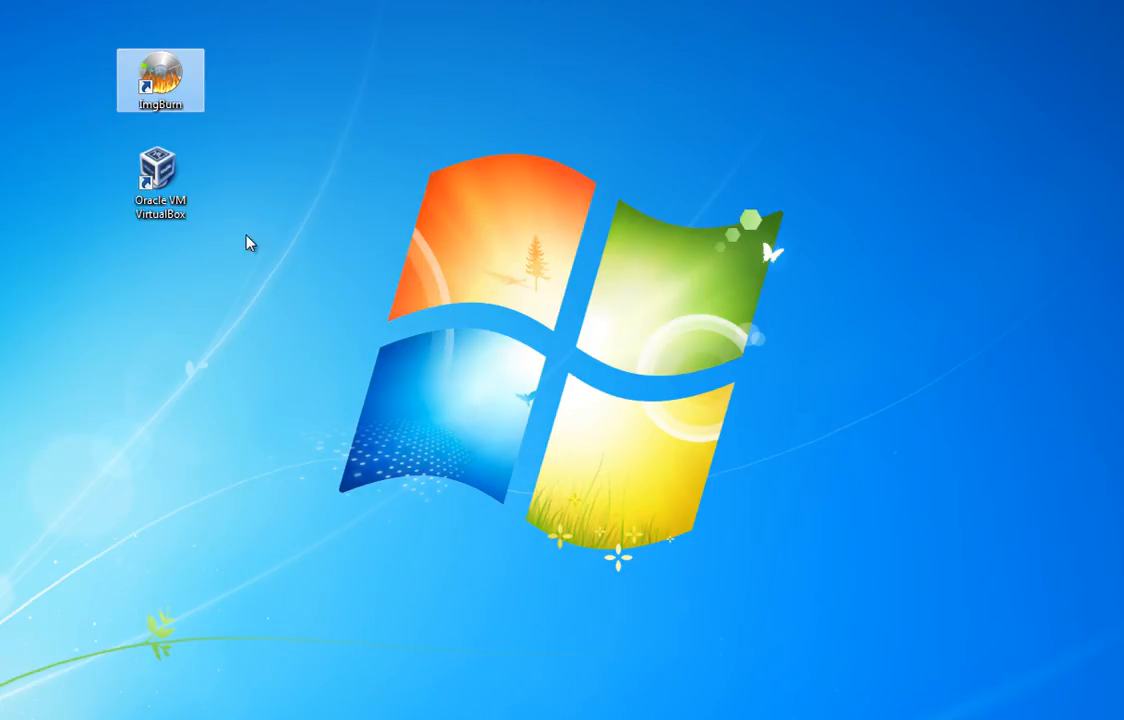
click(188, 198)
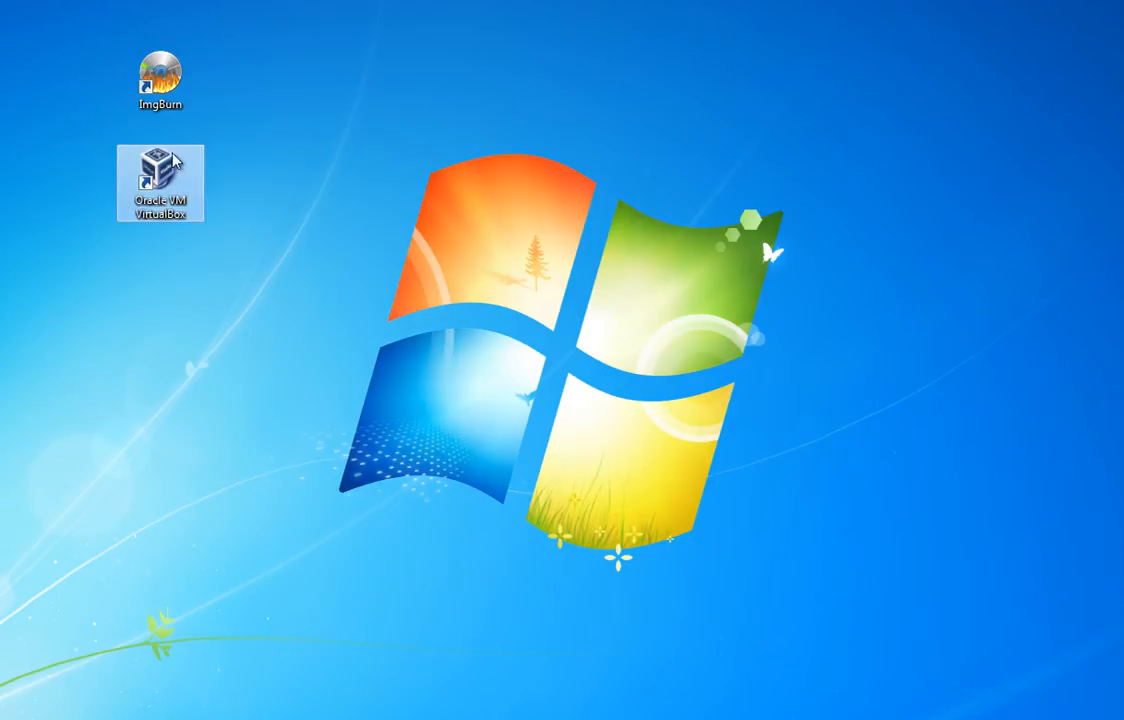
click(173, 110)
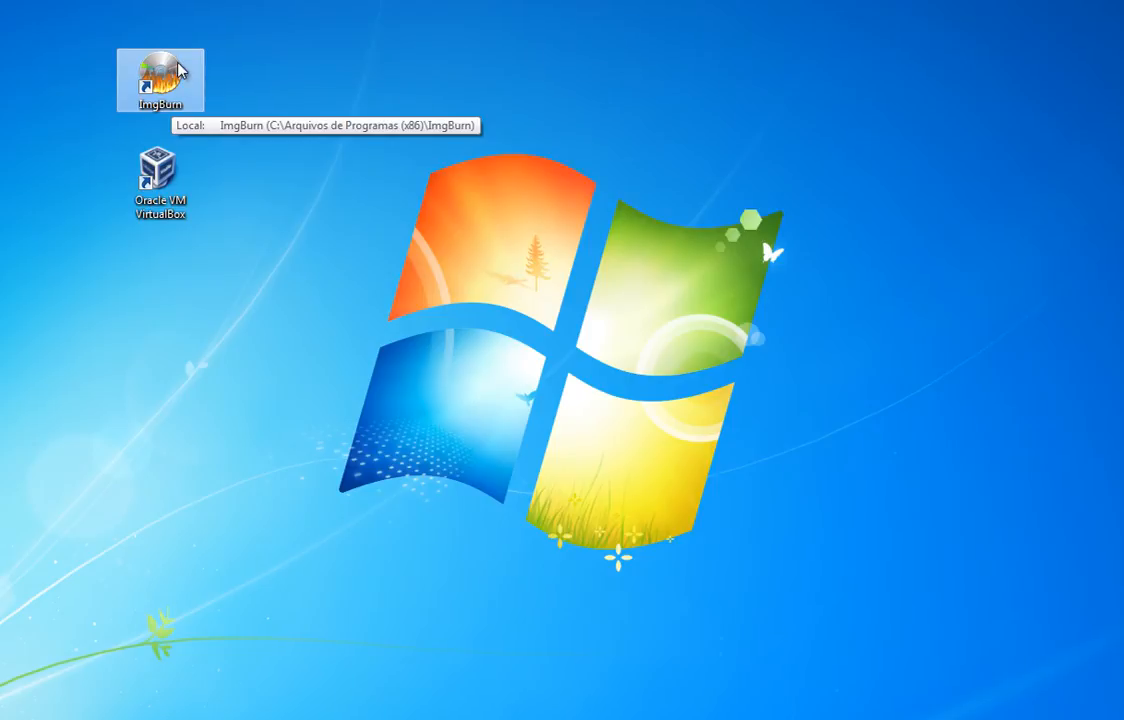
click(156, 218)
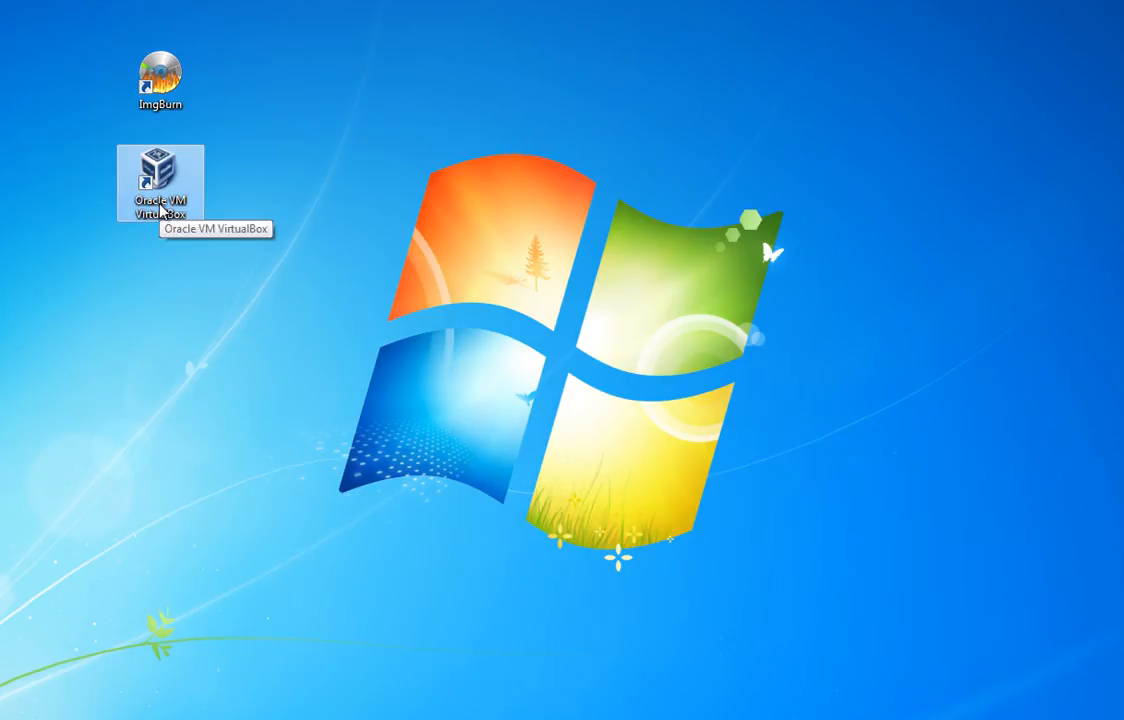
double_click(160, 206)
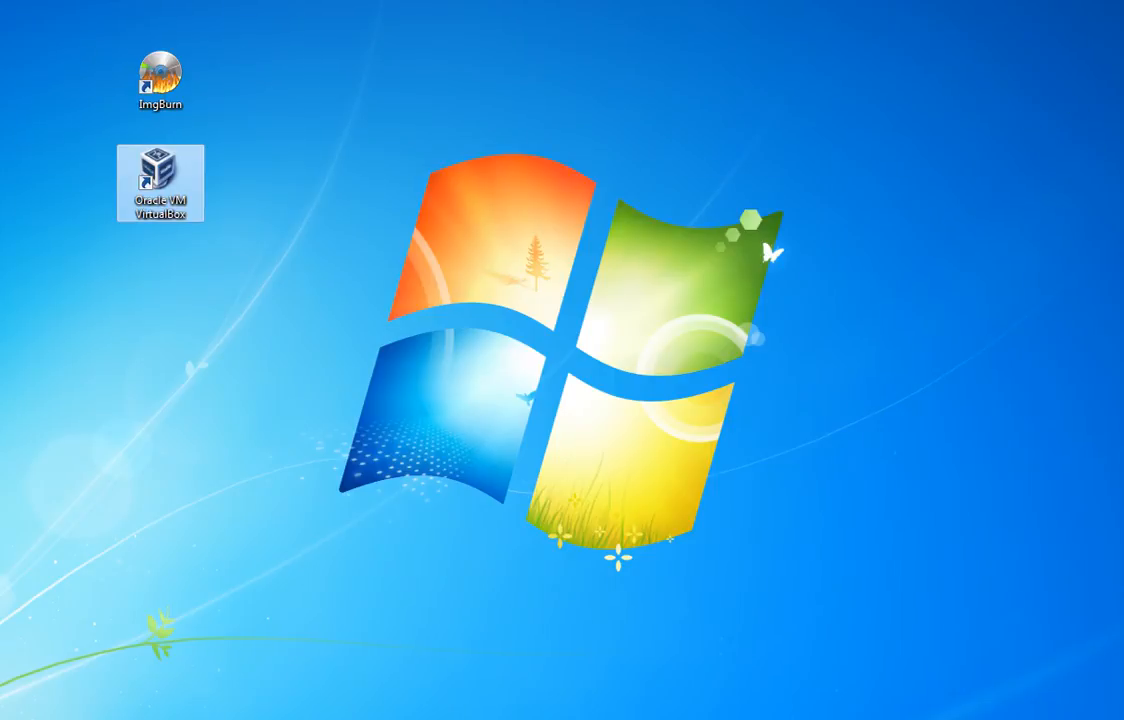
drag(489, 108, 180, 90)
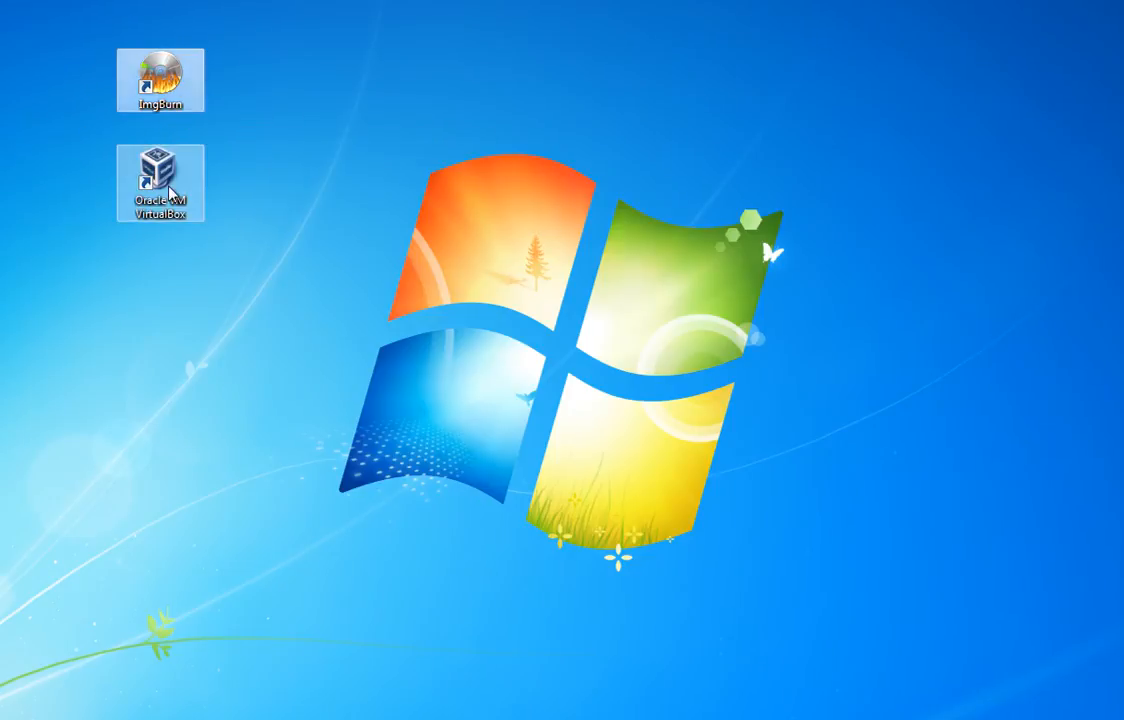
click(170, 87)
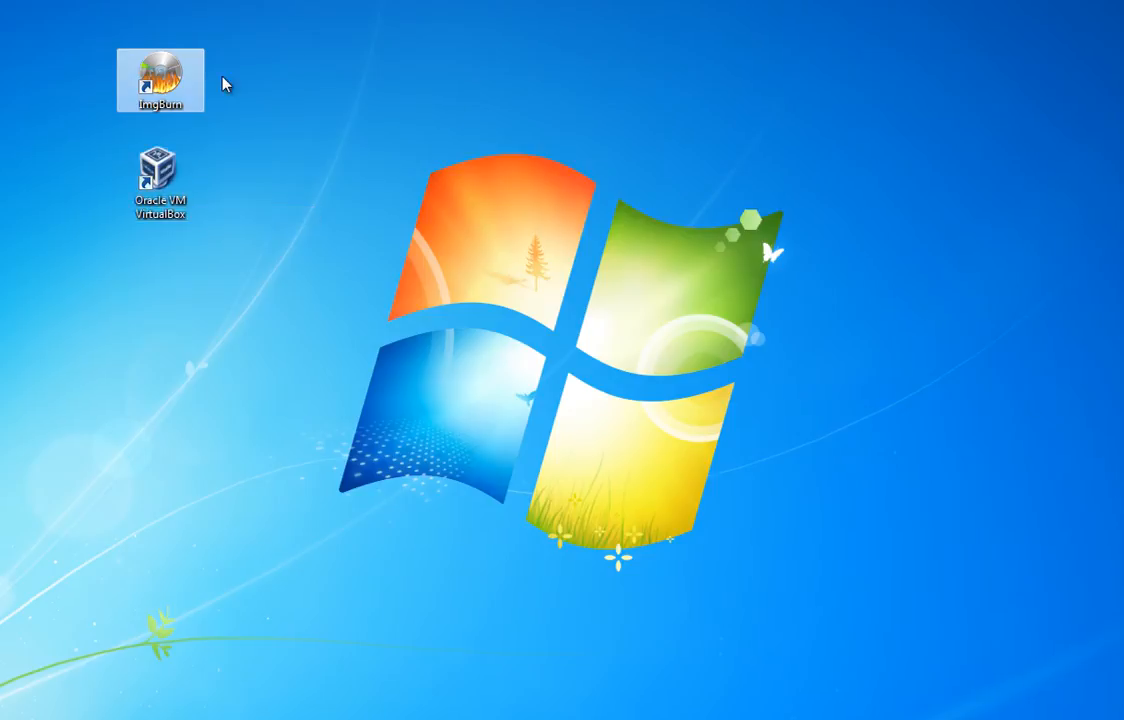
click(172, 176)
click(145, 95)
click(163, 163)
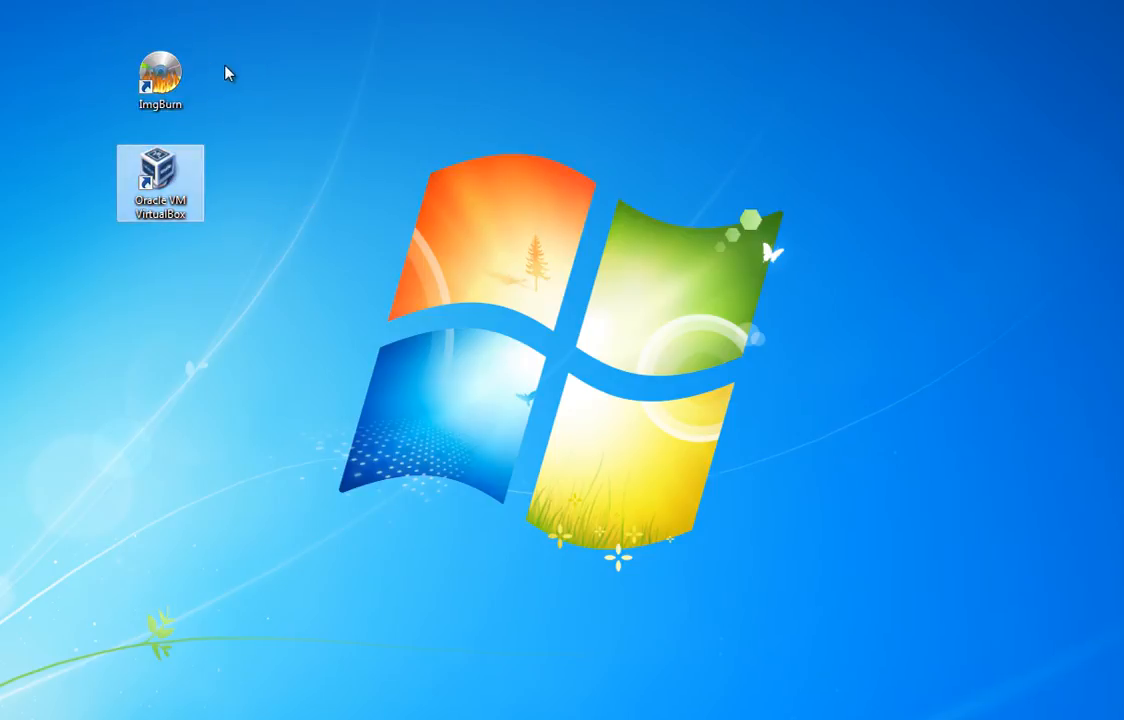
click(148, 68)
click(160, 155)
click(155, 75)
click(160, 158)
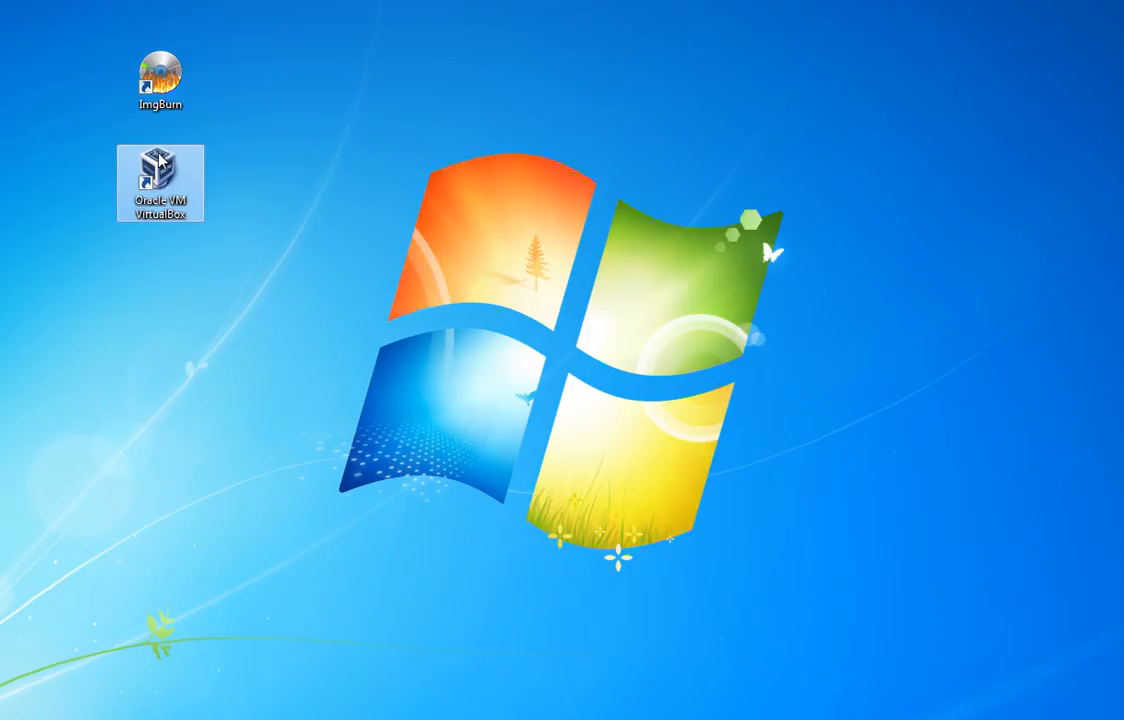
- Open Oracle VM VirtualBox from its desktop shortcut
double_click(161, 160)
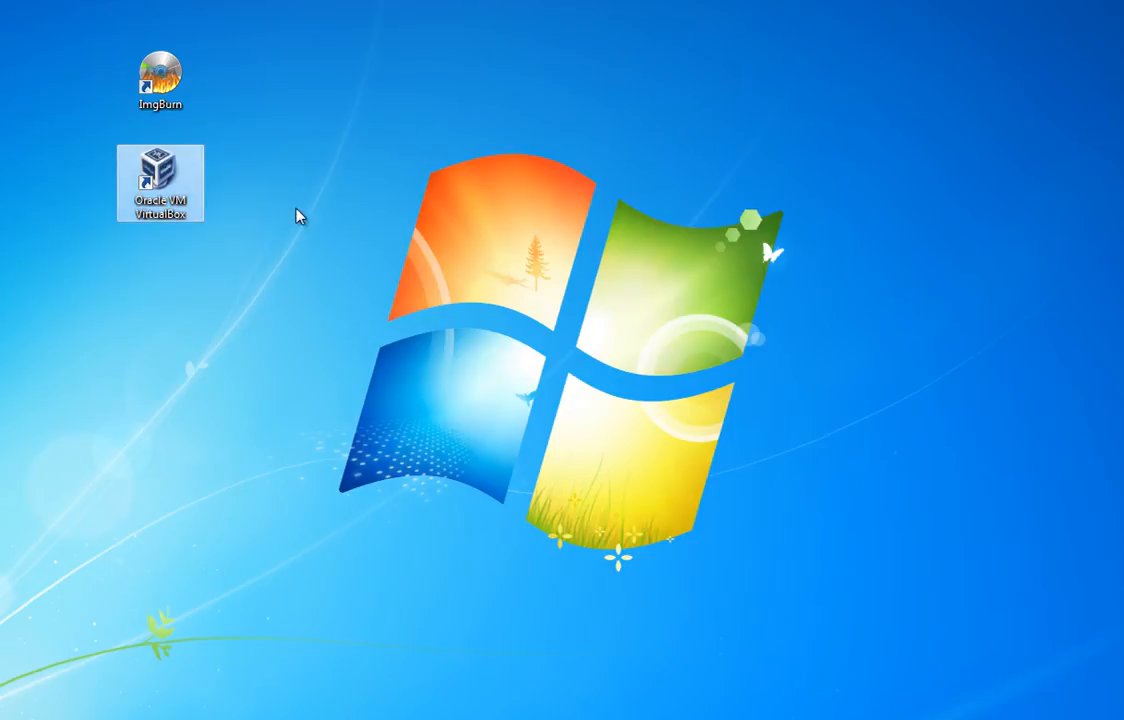
click(164, 93)
click(167, 178)
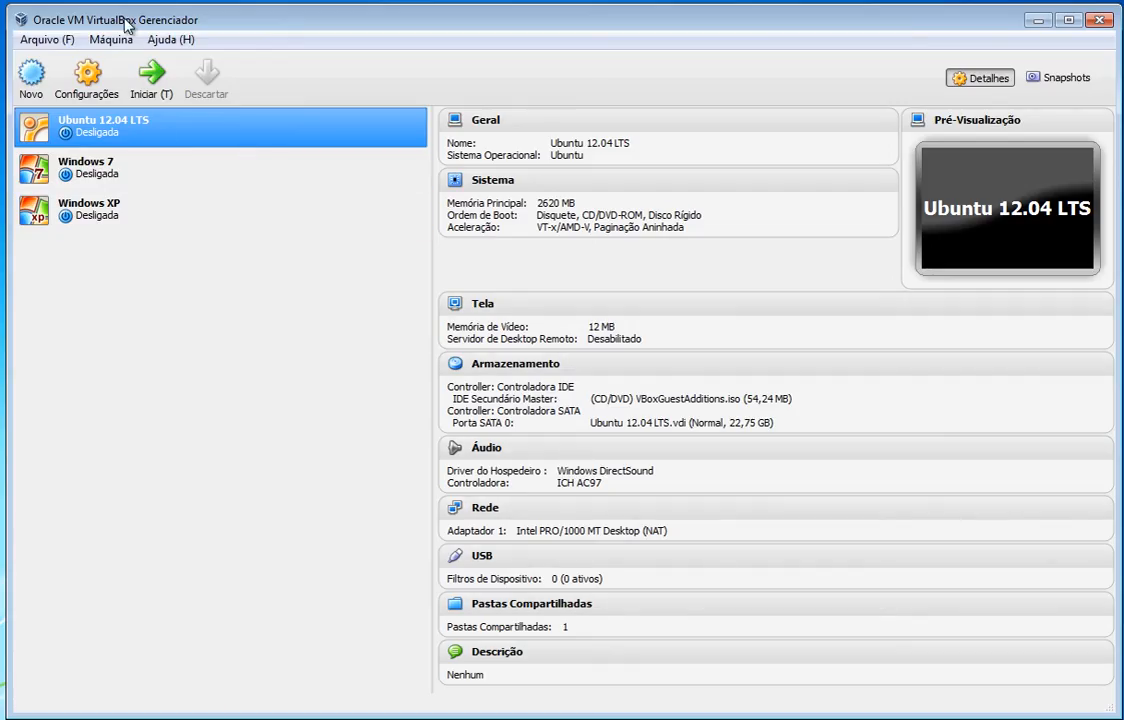
- Examine the configuration details of the Ubuntu 12.04 LTS, Windows 7 and Windows XP virtual machines
click(143, 166)
click(166, 215)
click(163, 135)
click(171, 172)
click(180, 205)
click(168, 132)
click(171, 168)
click(162, 212)
click(167, 175)
click(174, 123)
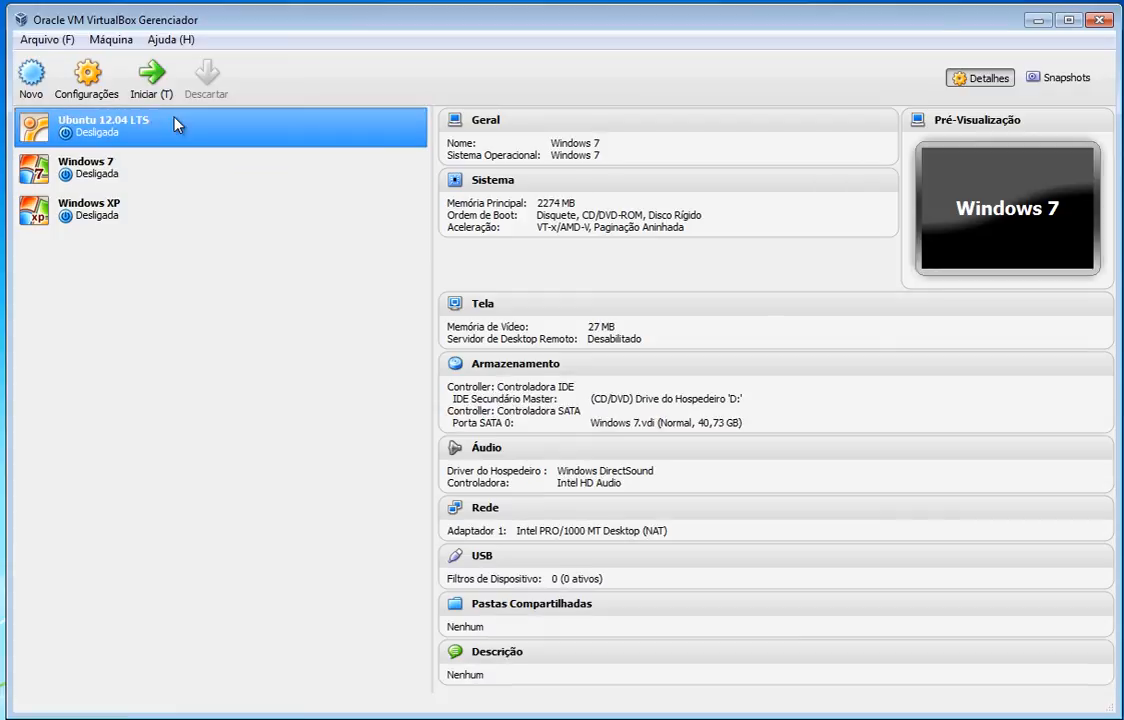
click(174, 170)
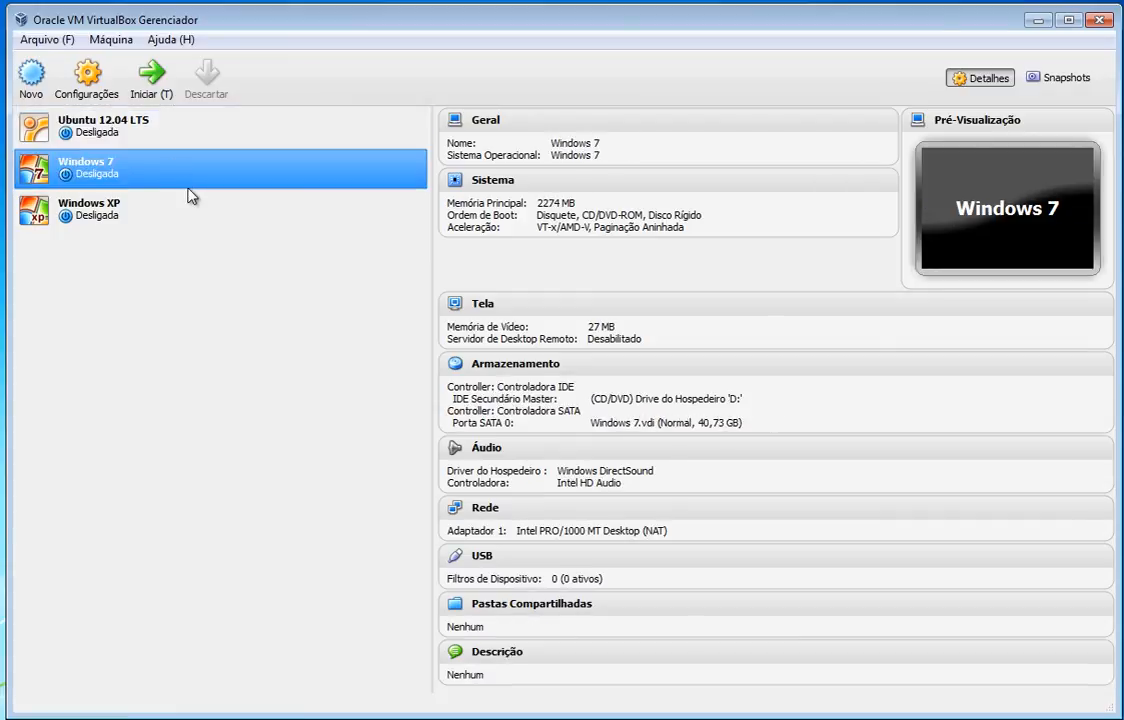
click(192, 203)
click(191, 176)
click(193, 214)
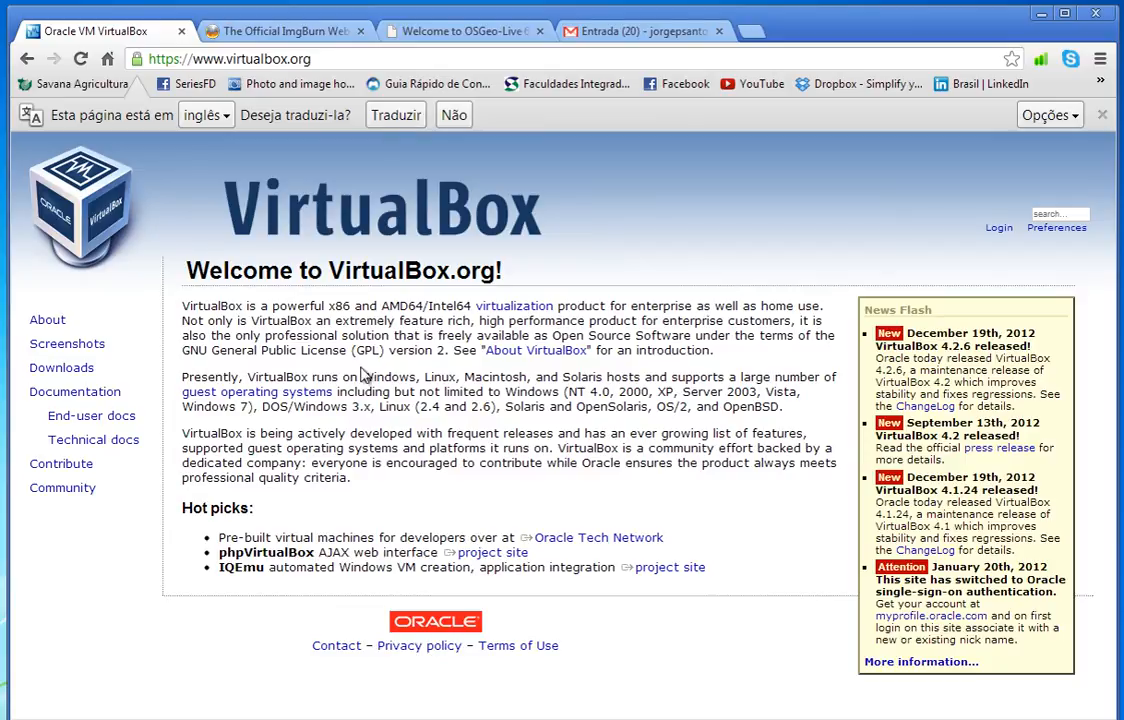
- Open the Downloads page of virtualbox.org in the browser and locate the x86/amd64 package of VirtualBox 4.2.6 for Windows hosts
double_click(79, 372)
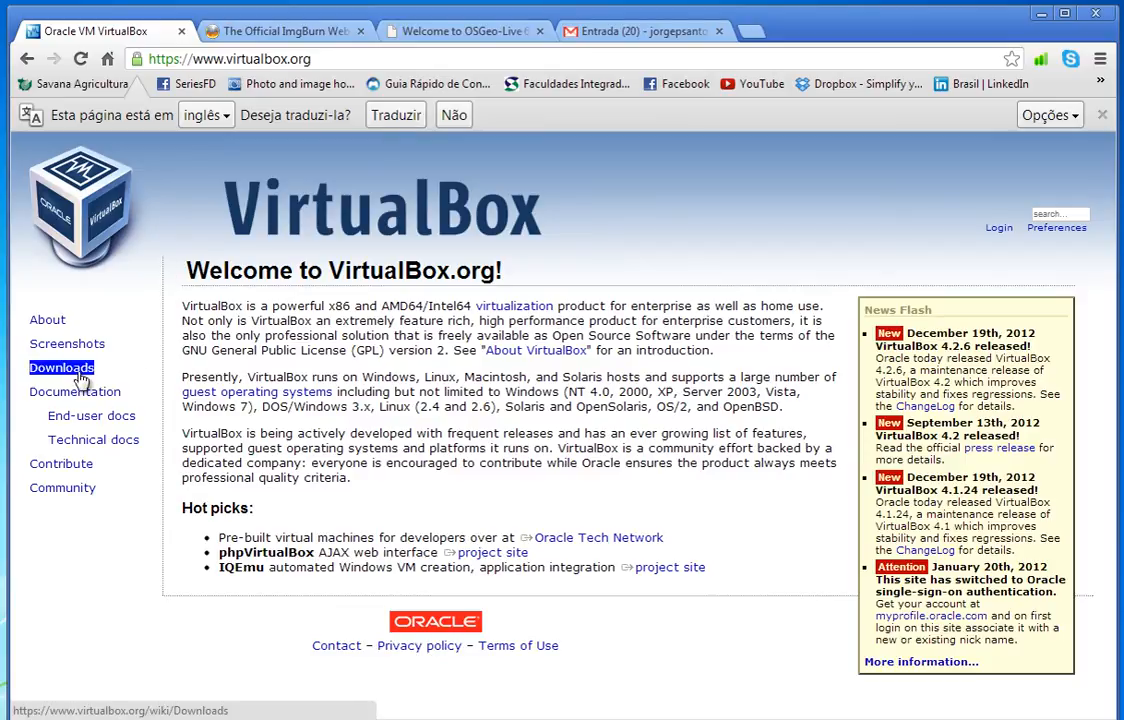
click(60, 369)
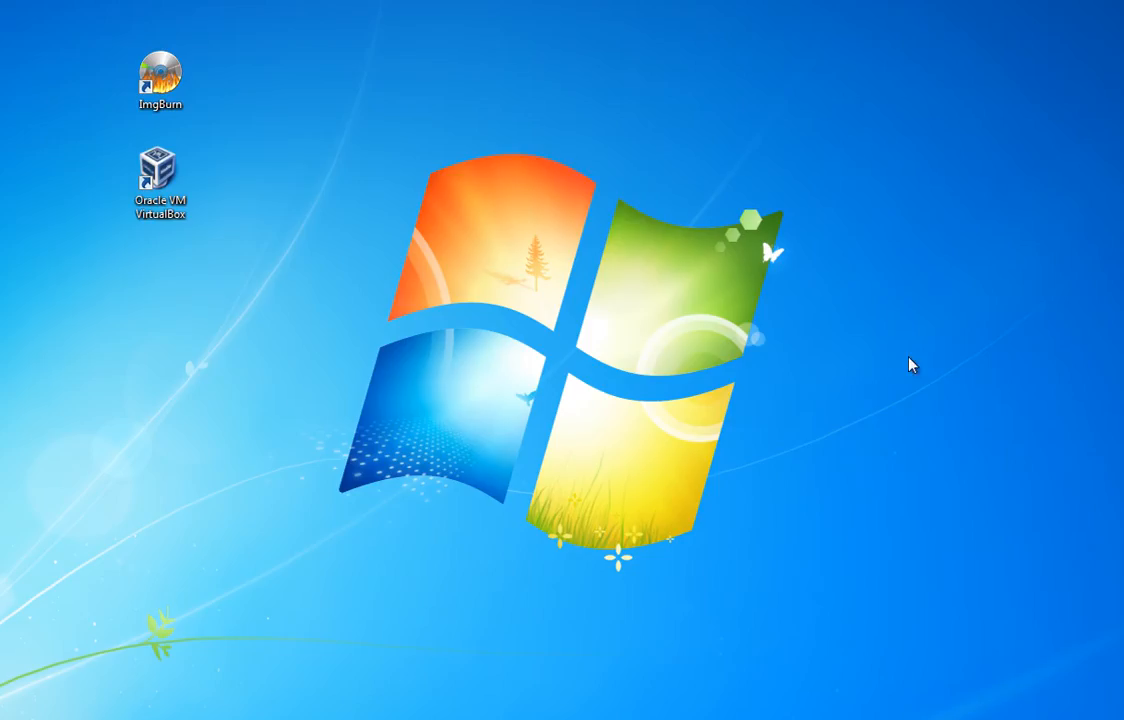
click(1041, 13)
key(alt+Tab)
click(245, 318)
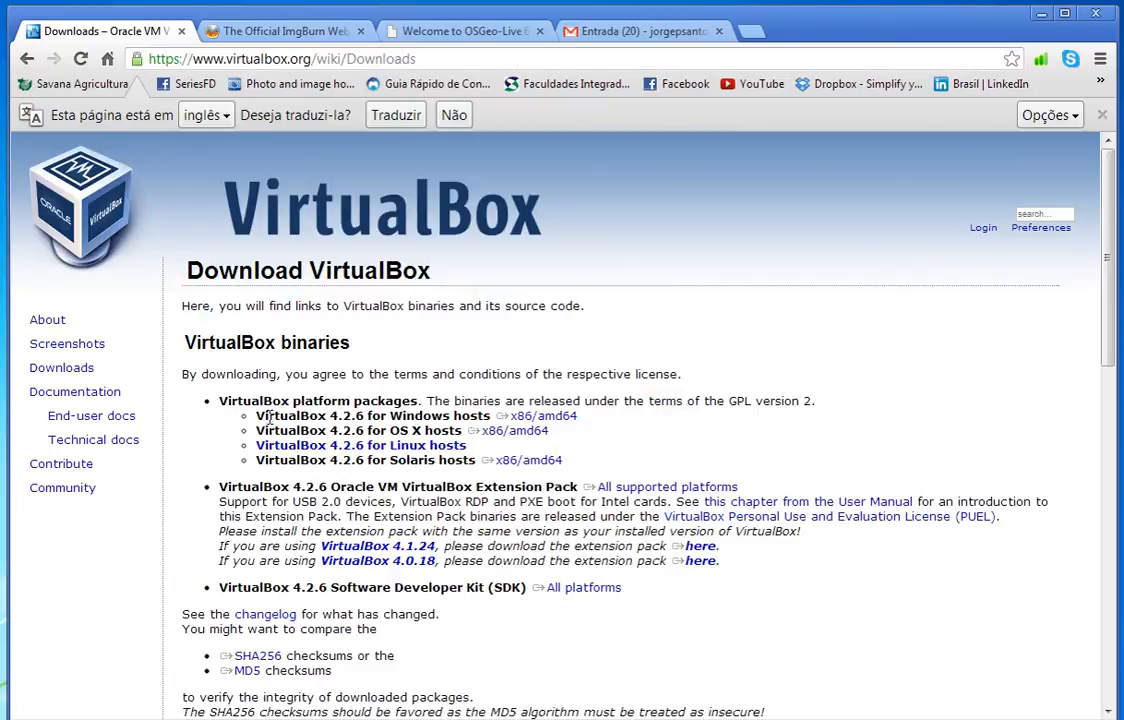
drag(257, 416, 485, 421)
click(487, 419)
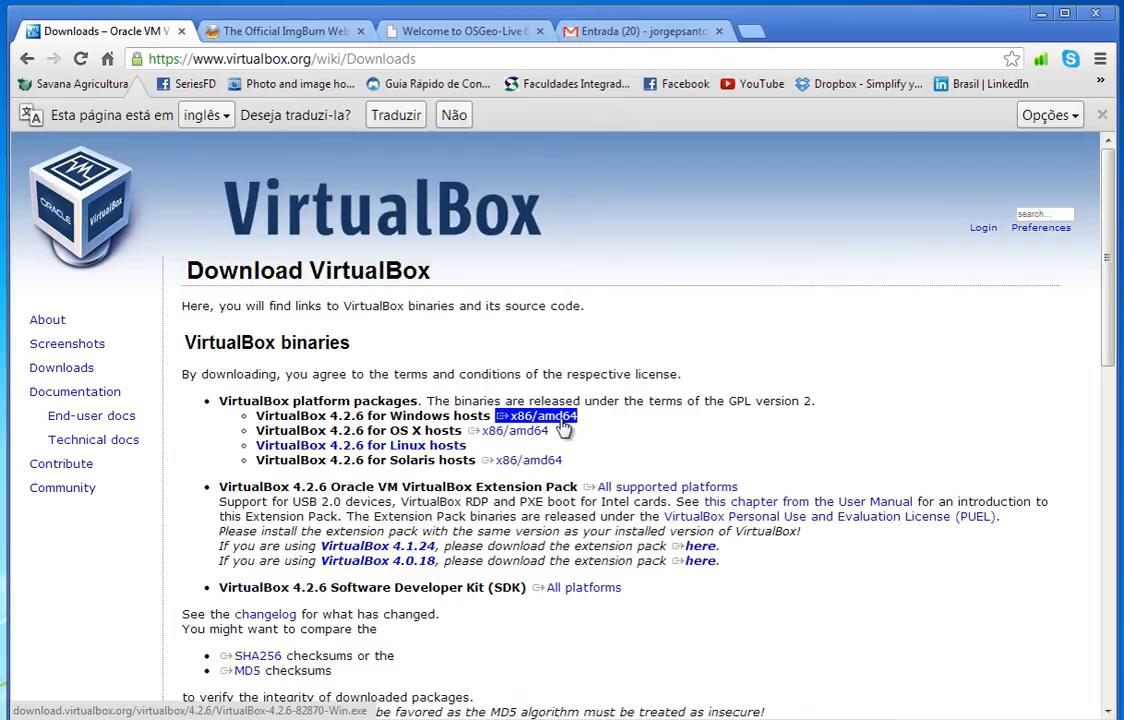
click(1040, 16)
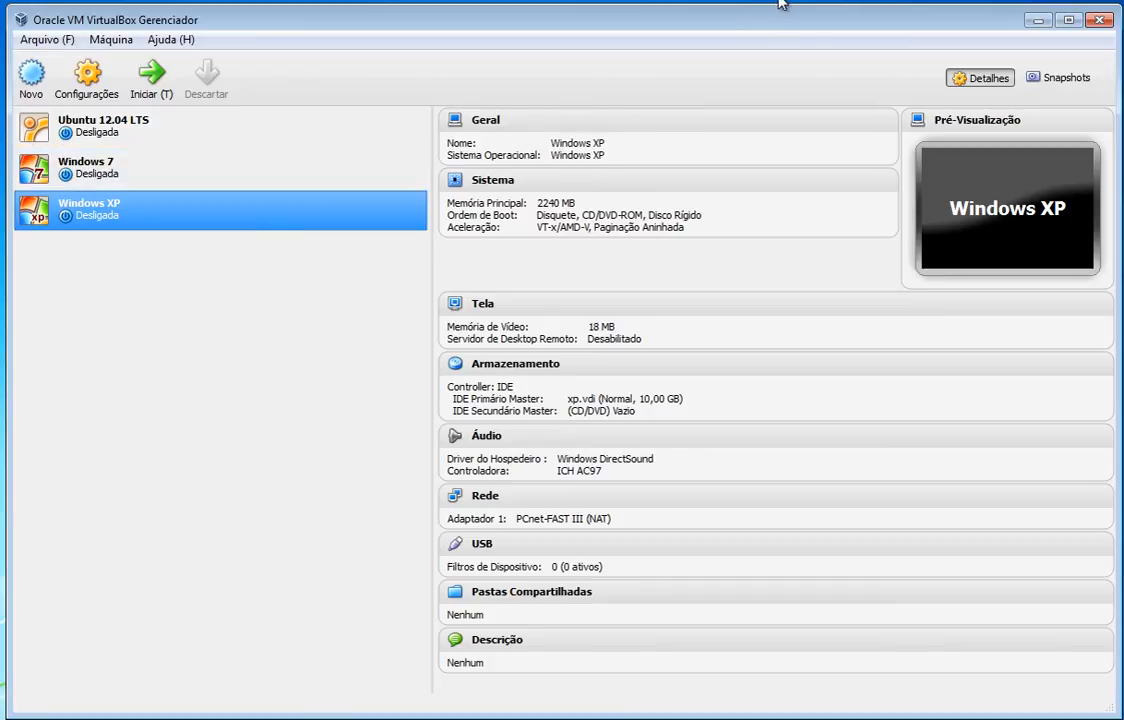
- In the BLOG folder on drive C, check the file size of OSGEOLIVE.ISO in its properties
click(1035, 22)
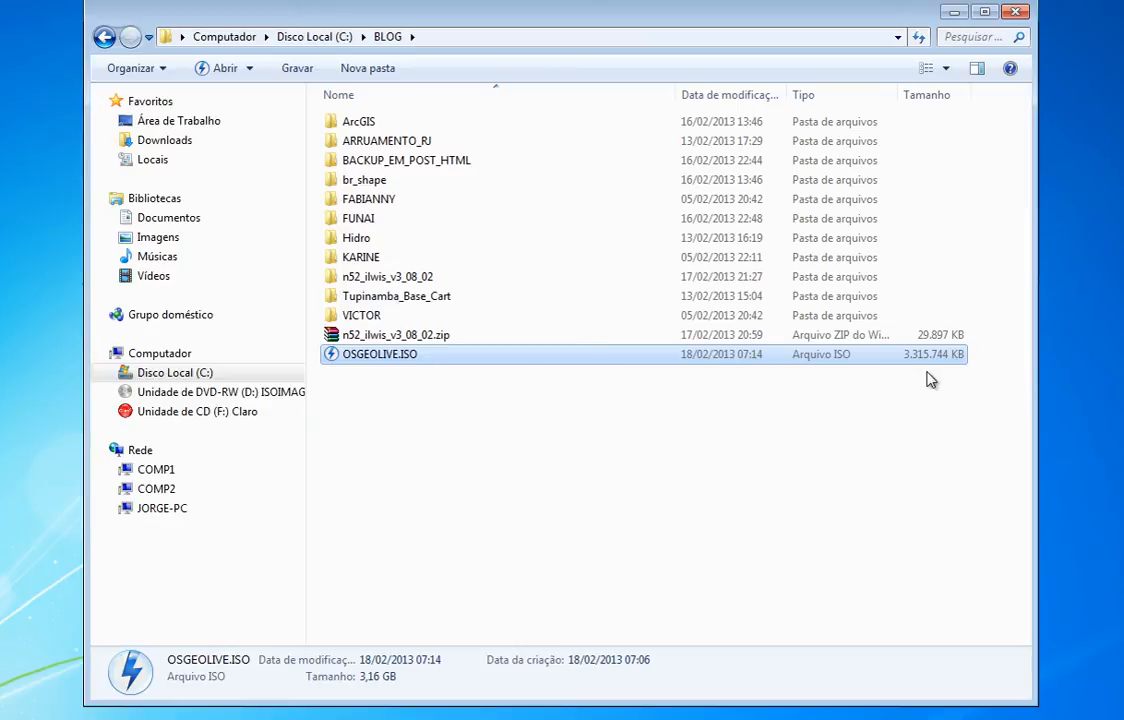
right_click(454, 359)
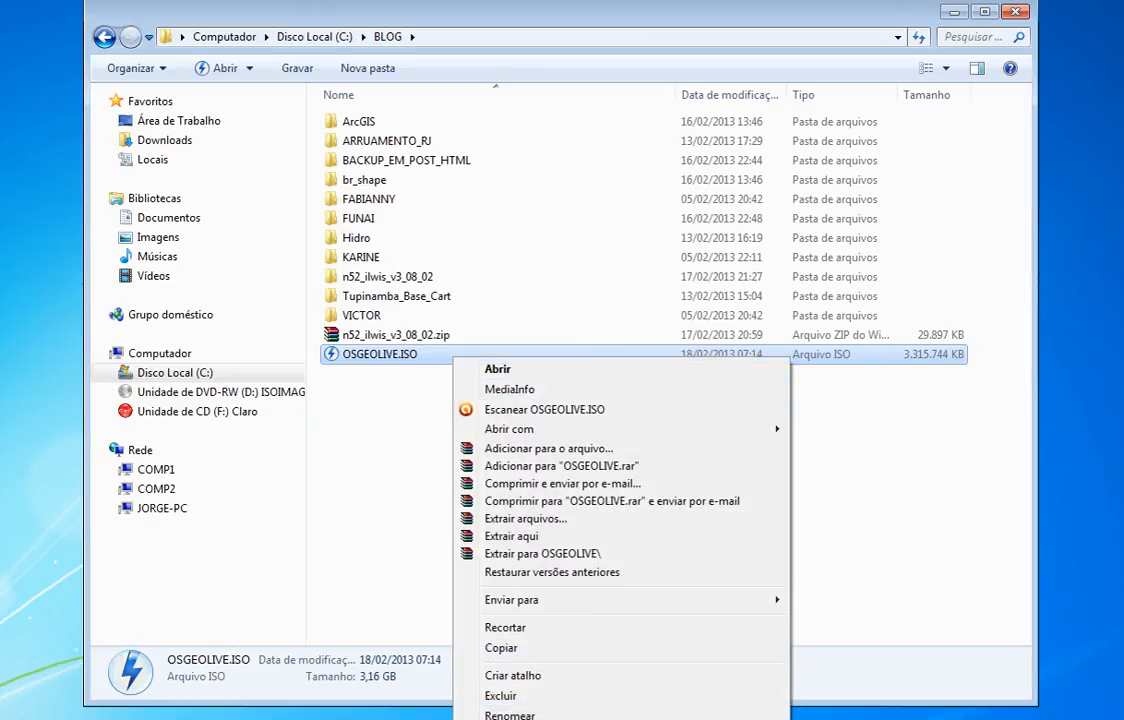
key(Escape)
drag(580, 356, 476, 62)
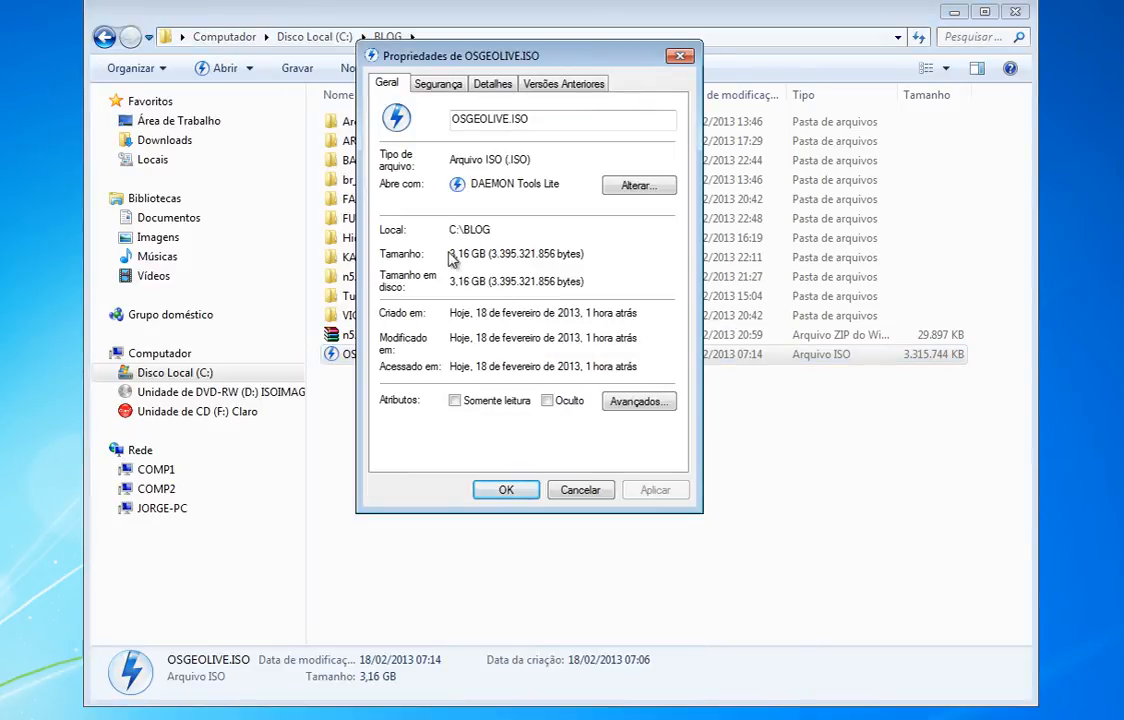
click(680, 55)
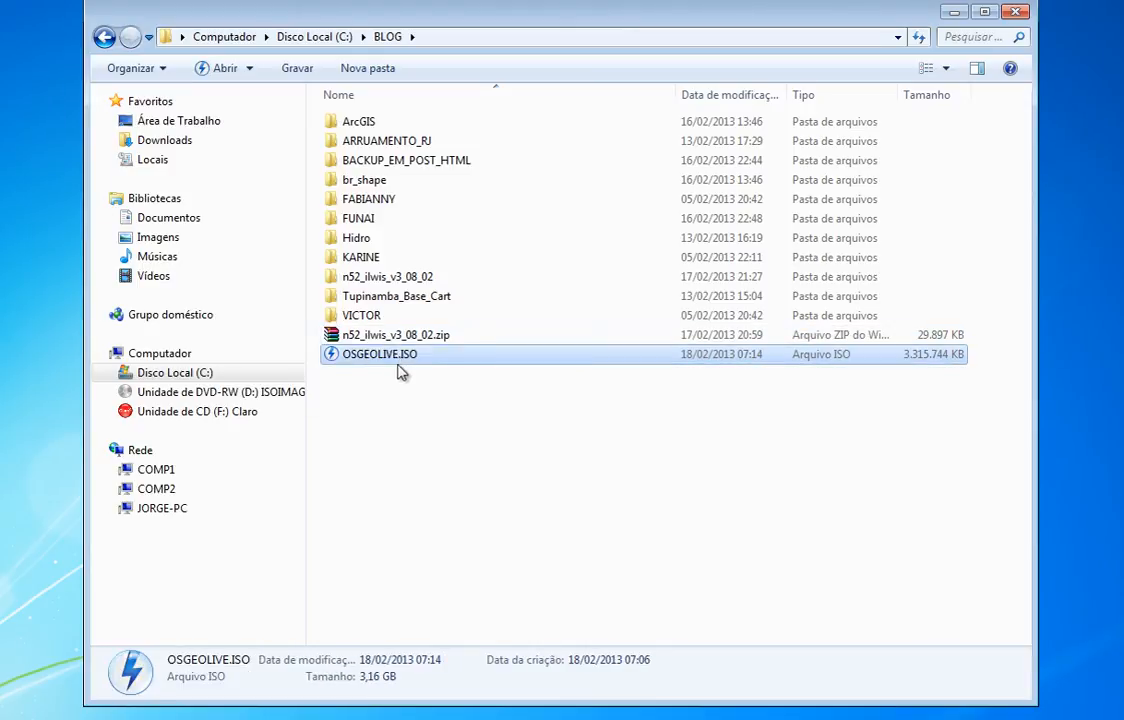
- Switch back to VirtualBox and start a new virtual machine named XP, with type Microsoft Windows and version Windows XP
click(650, 719)
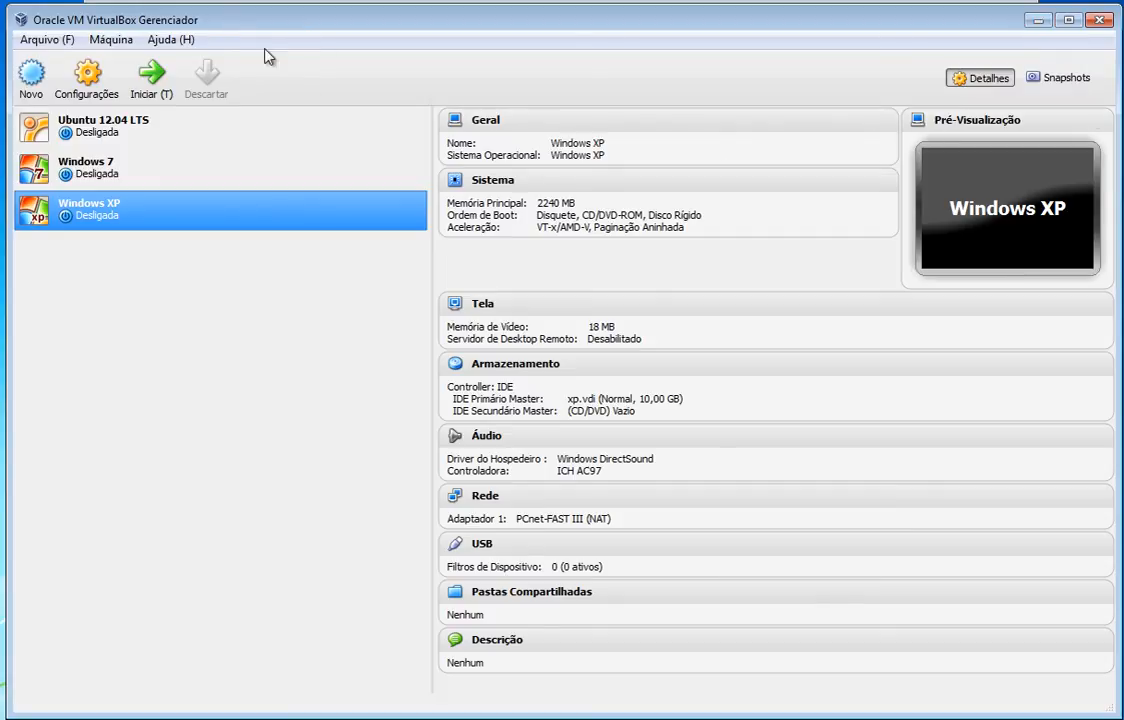
click(33, 93)
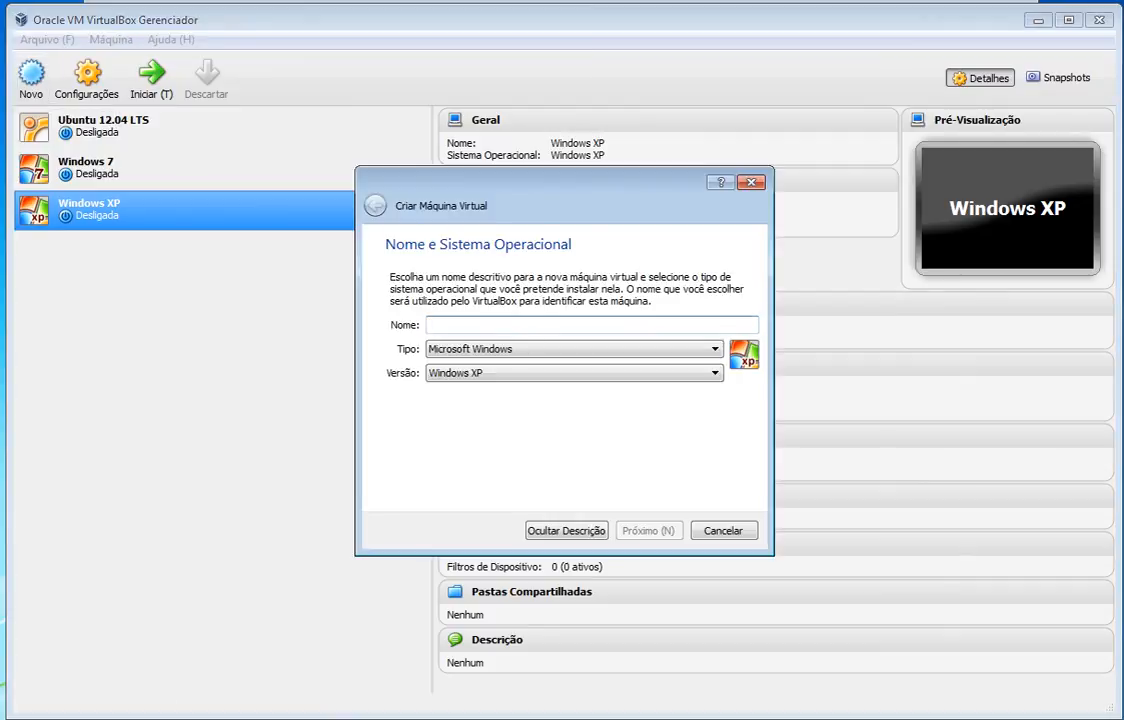
text(XP)
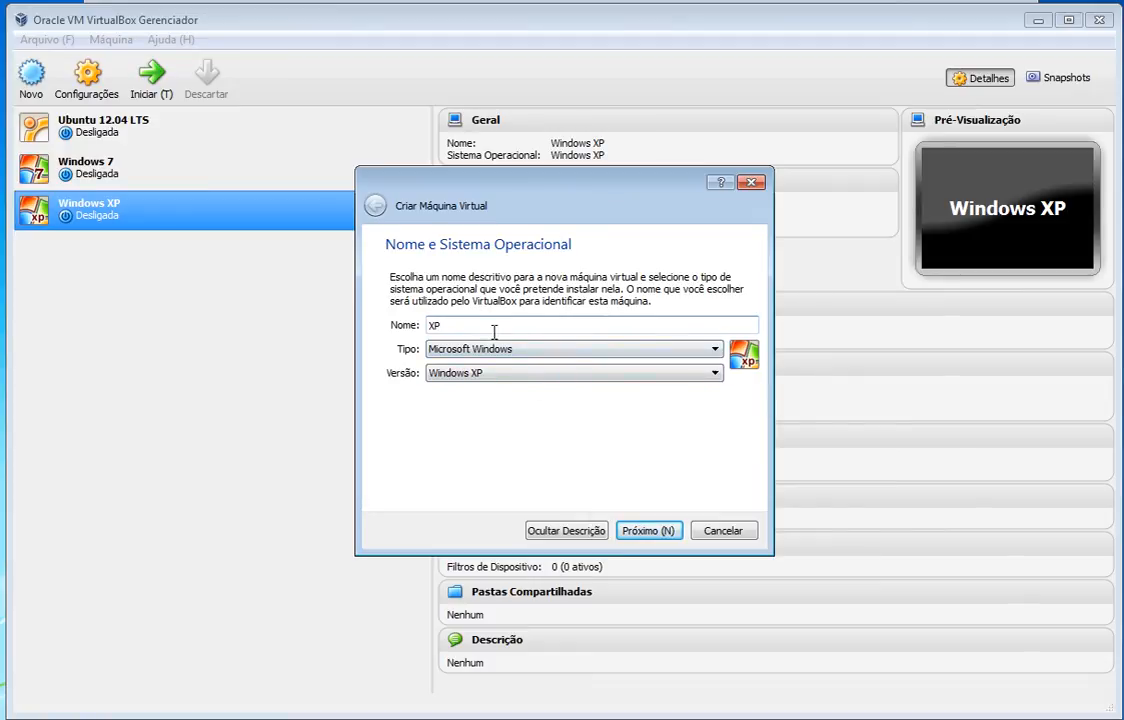
click(641, 533)
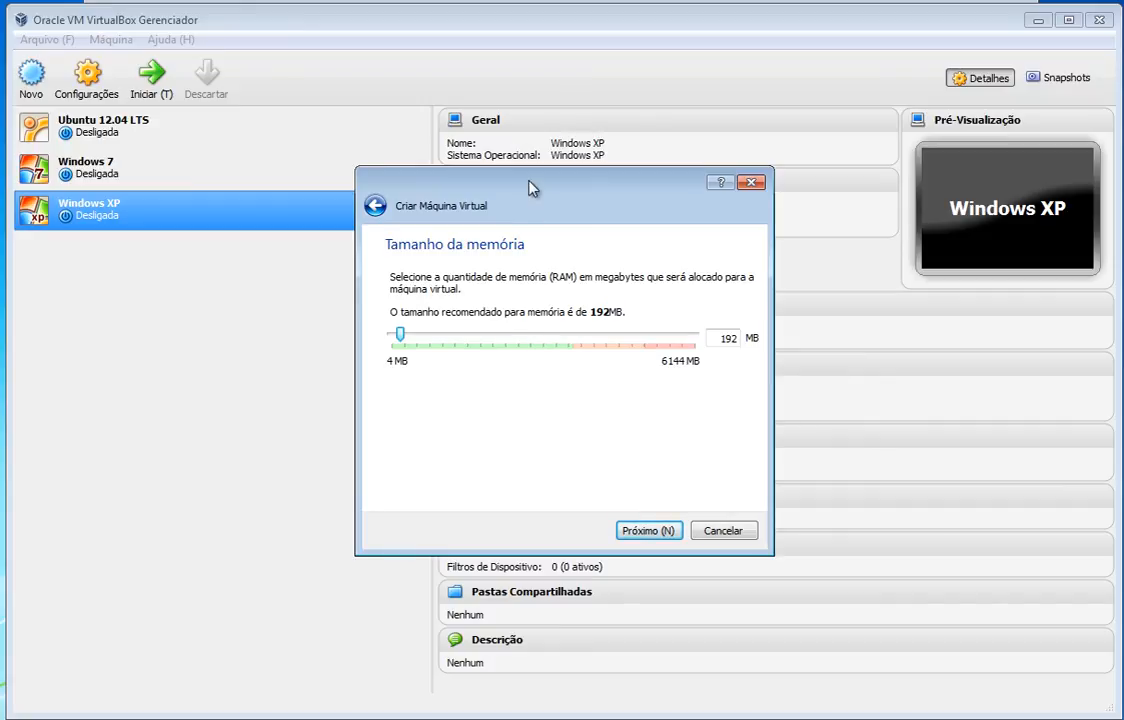
- Set the new virtual machine's memory size to 2240 MB and continue to the hard disk settings
drag(407, 338, 477, 337)
drag(711, 338, 750, 345)
text(2240)
double_click(724, 339)
click(717, 336)
click(660, 532)
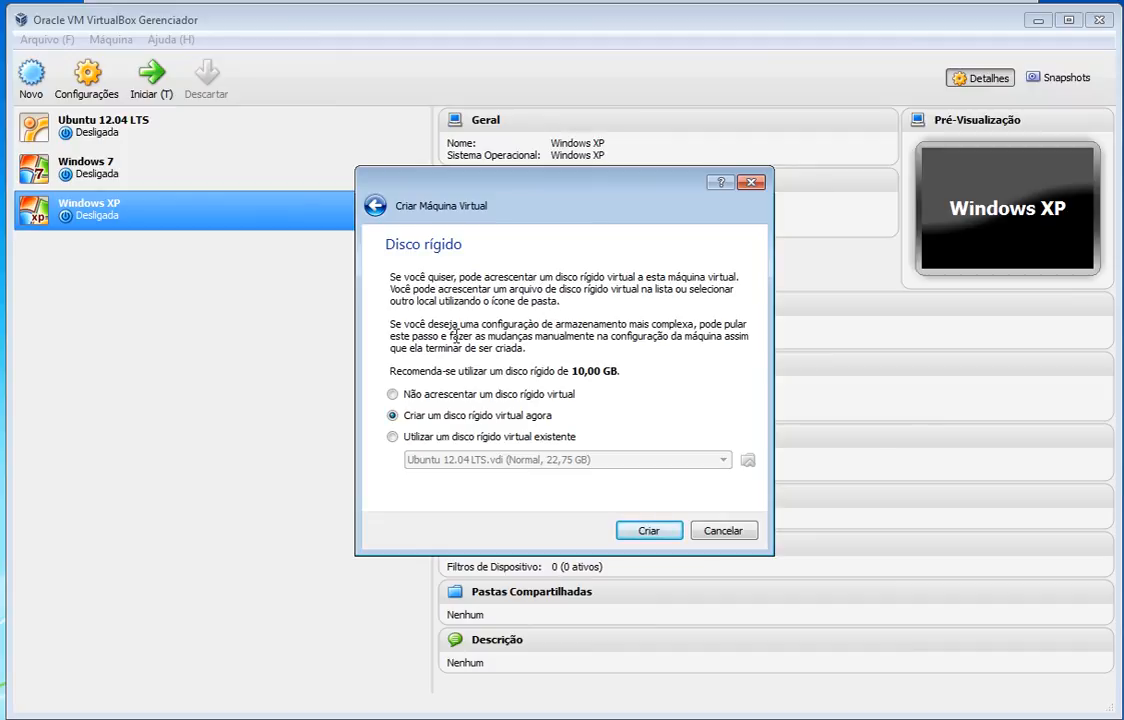
- Choose to create a virtual hard disk now, using the VDI file type with dynamically allocated storage
click(650, 531)
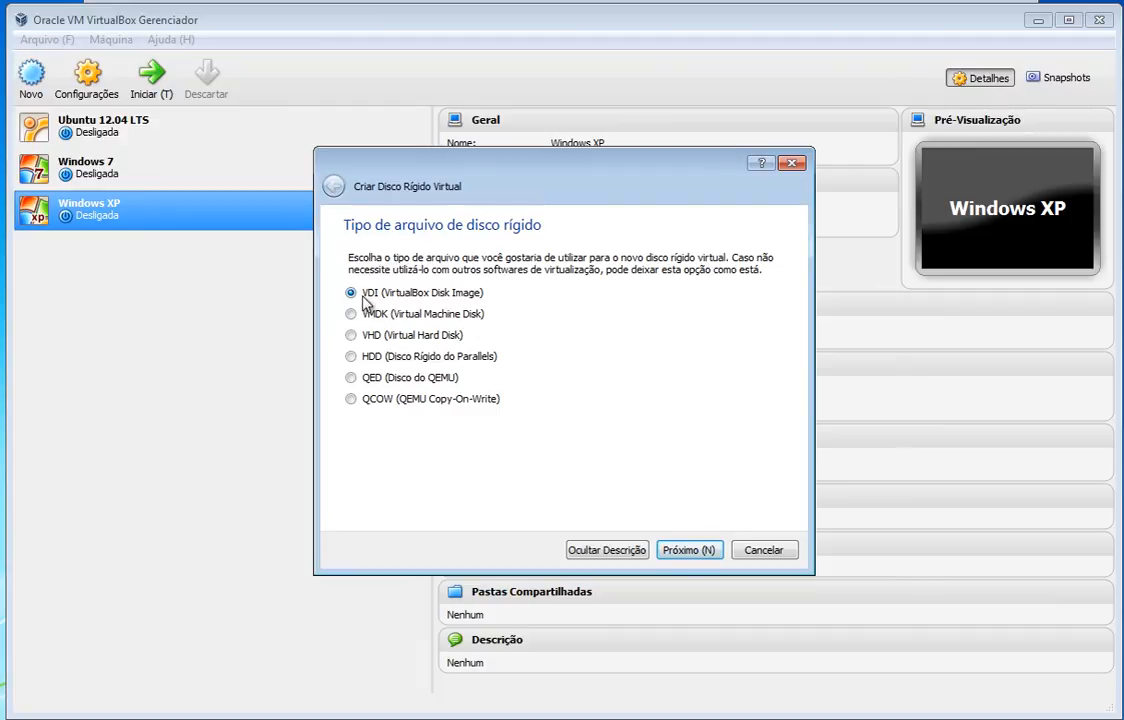
click(700, 551)
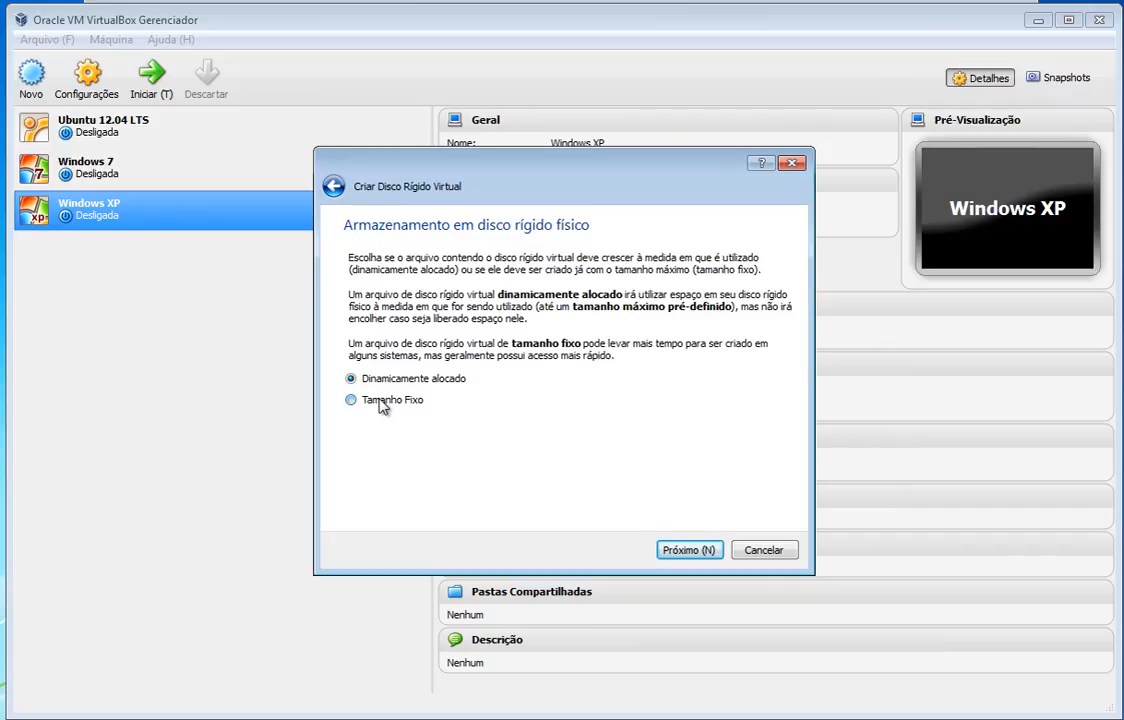
click(687, 552)
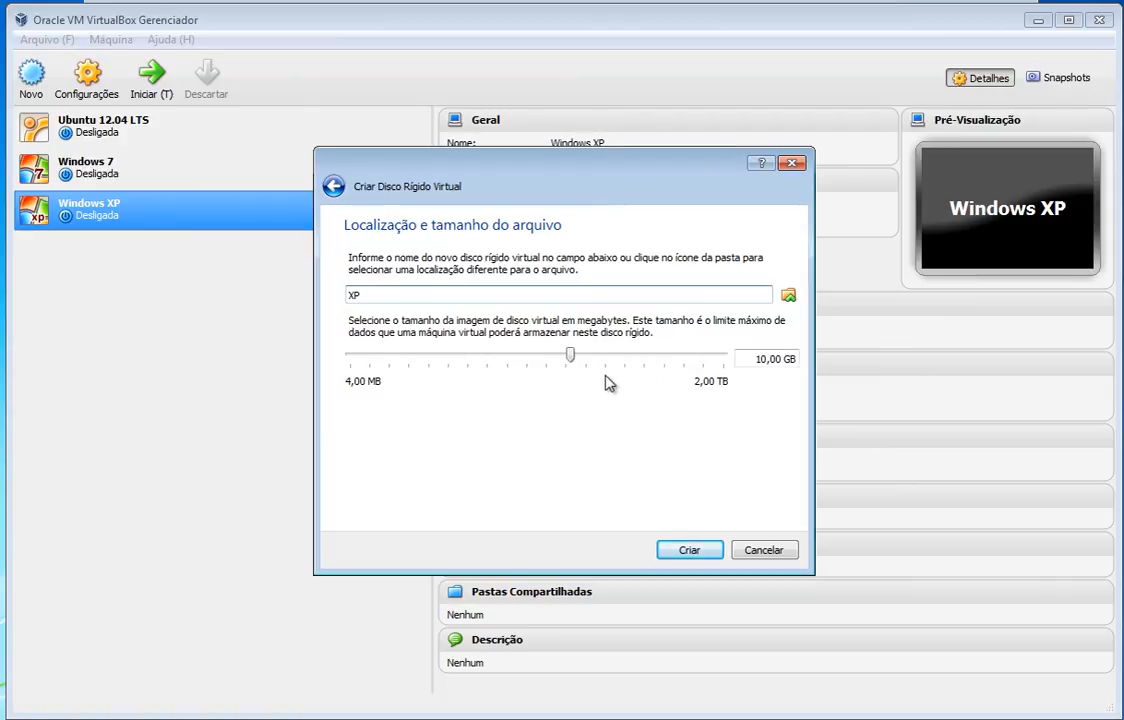
- Set the virtual hard disk XP to 34.38 GB and create it
mouse_move(568, 360)
drag(571, 358, 605, 365)
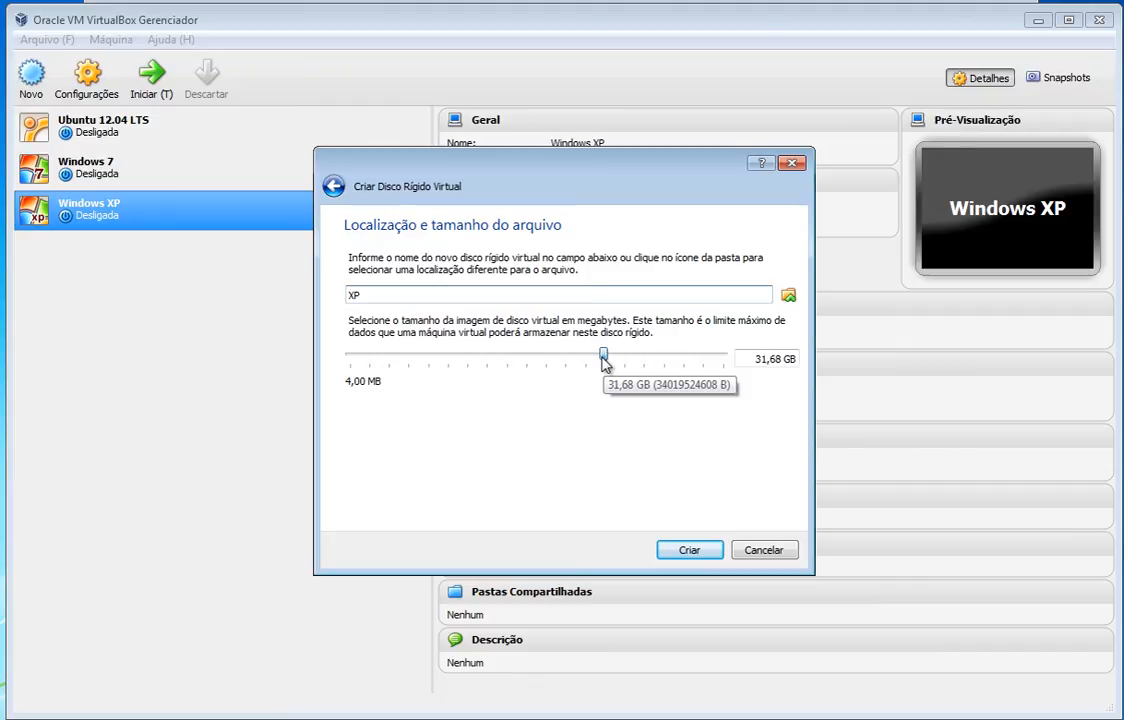
drag(604, 363, 608, 357)
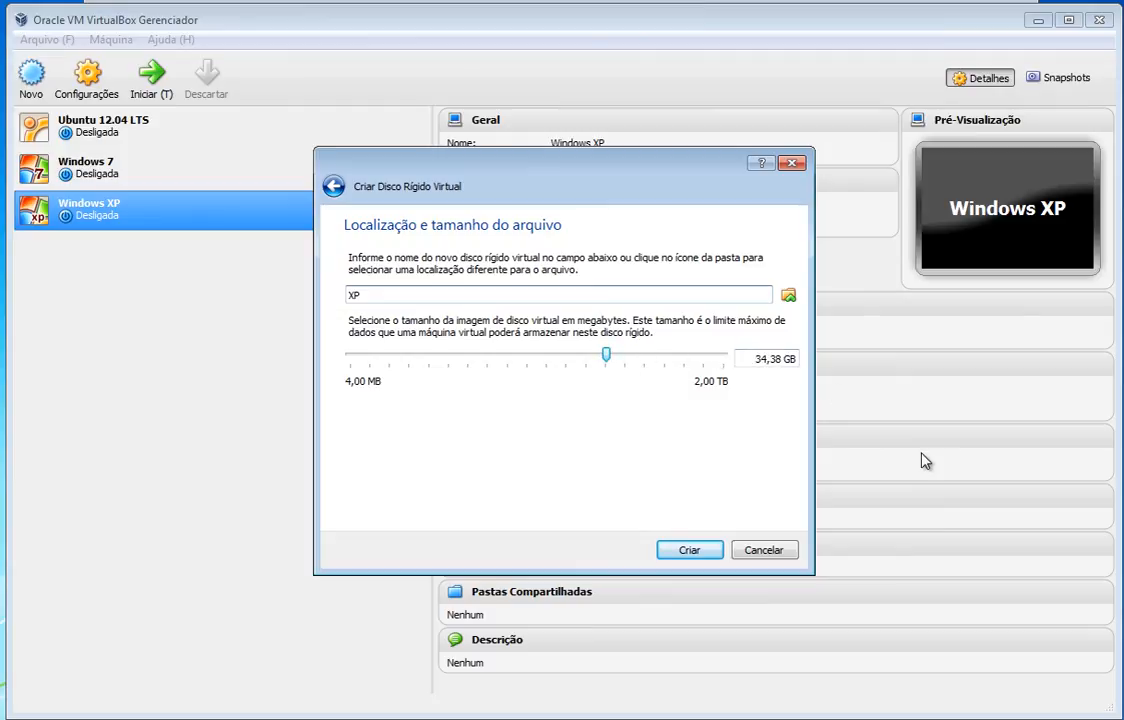
click(685, 553)
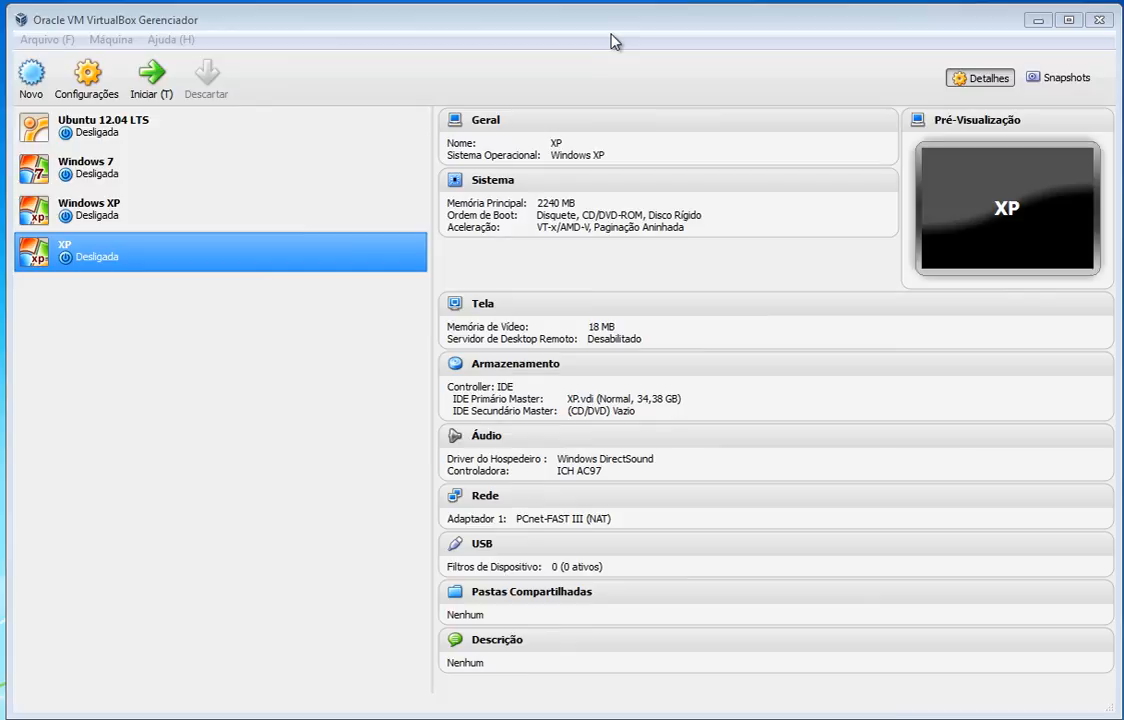
- Start the XP virtual machine and boot it from host drive D: as its startup disc
click(251, 36)
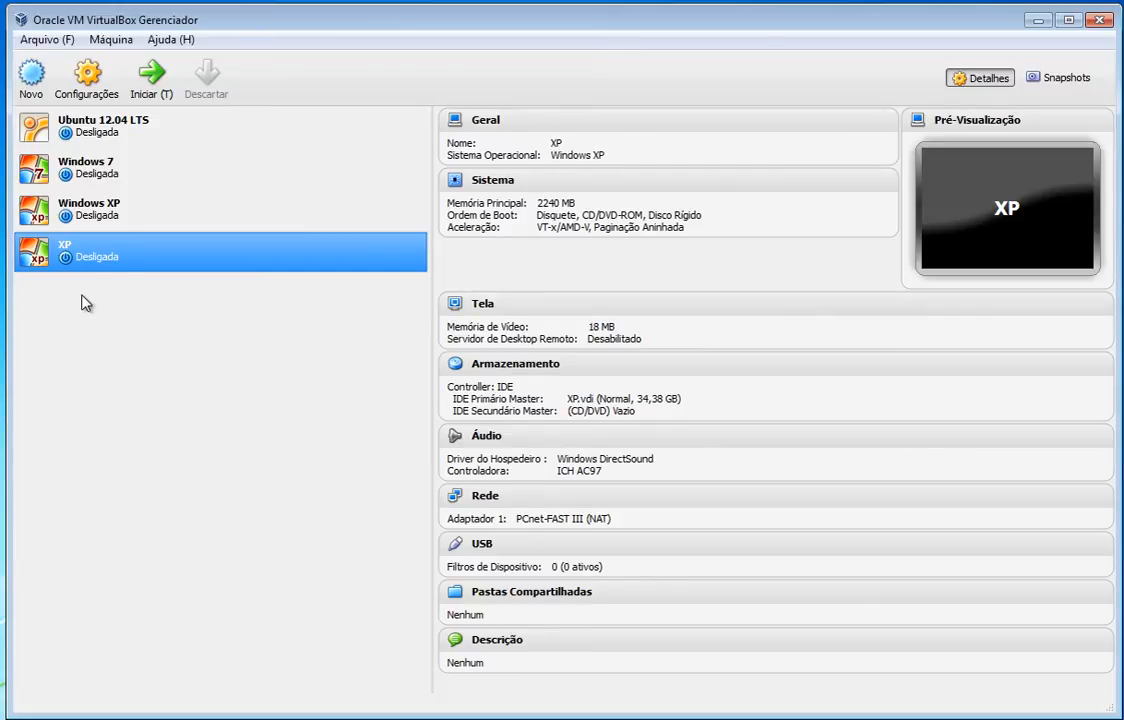
click(150, 86)
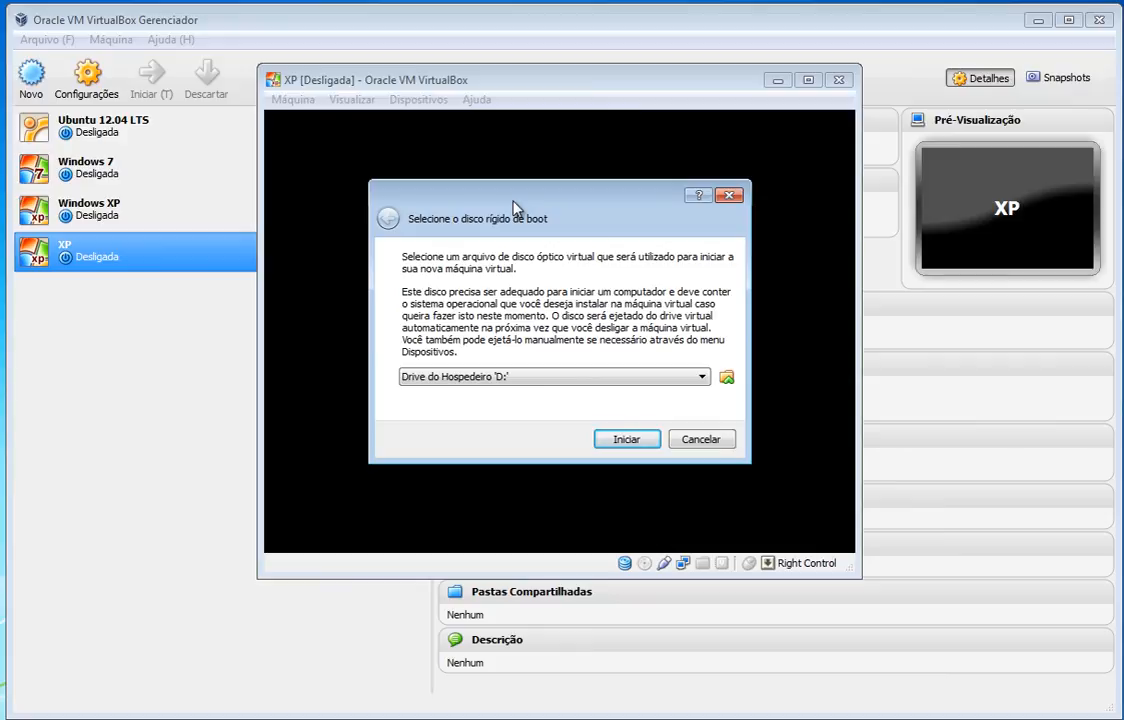
click(703, 379)
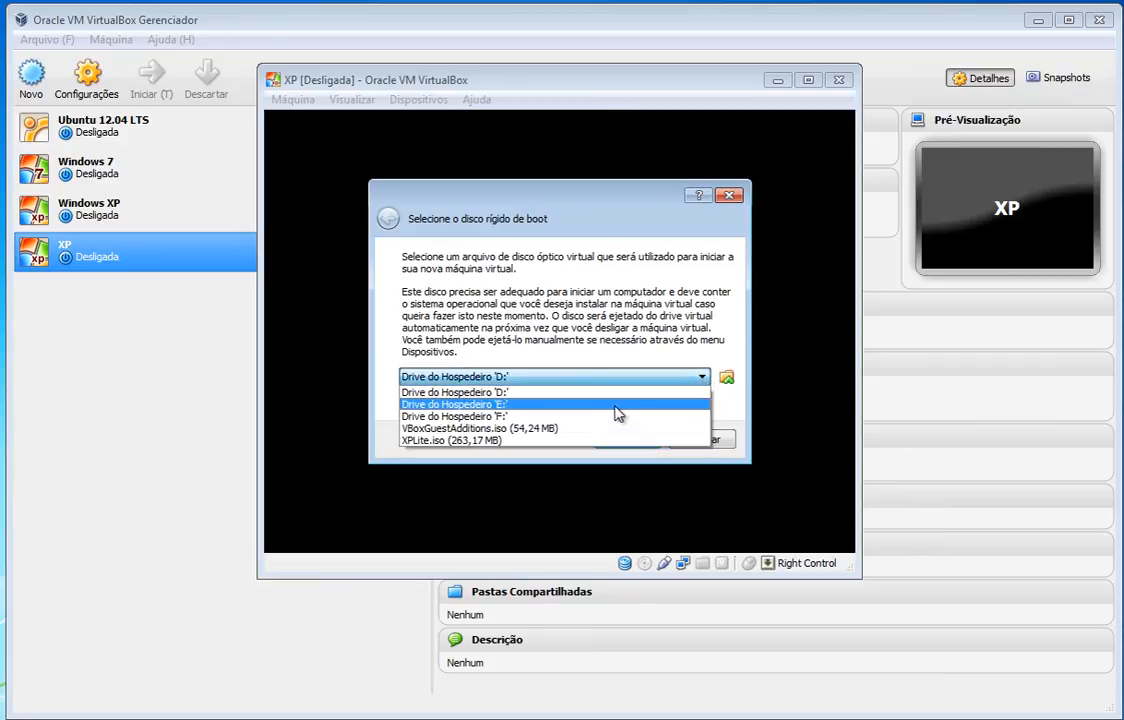
click(603, 393)
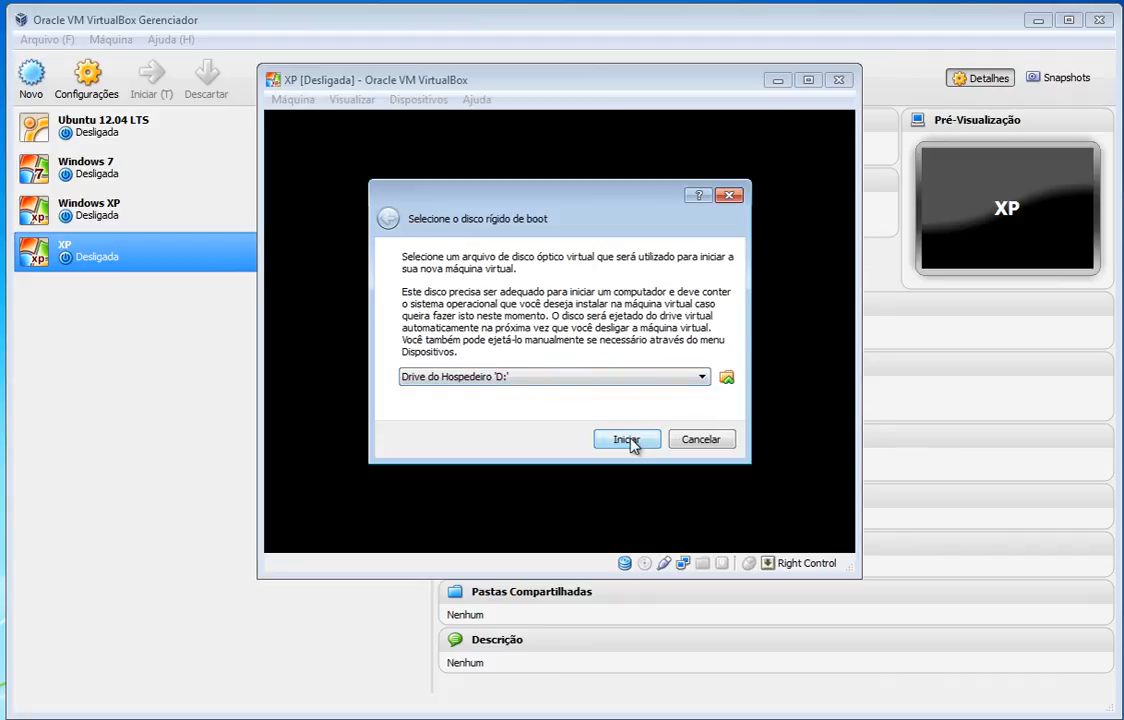
click(628, 441)
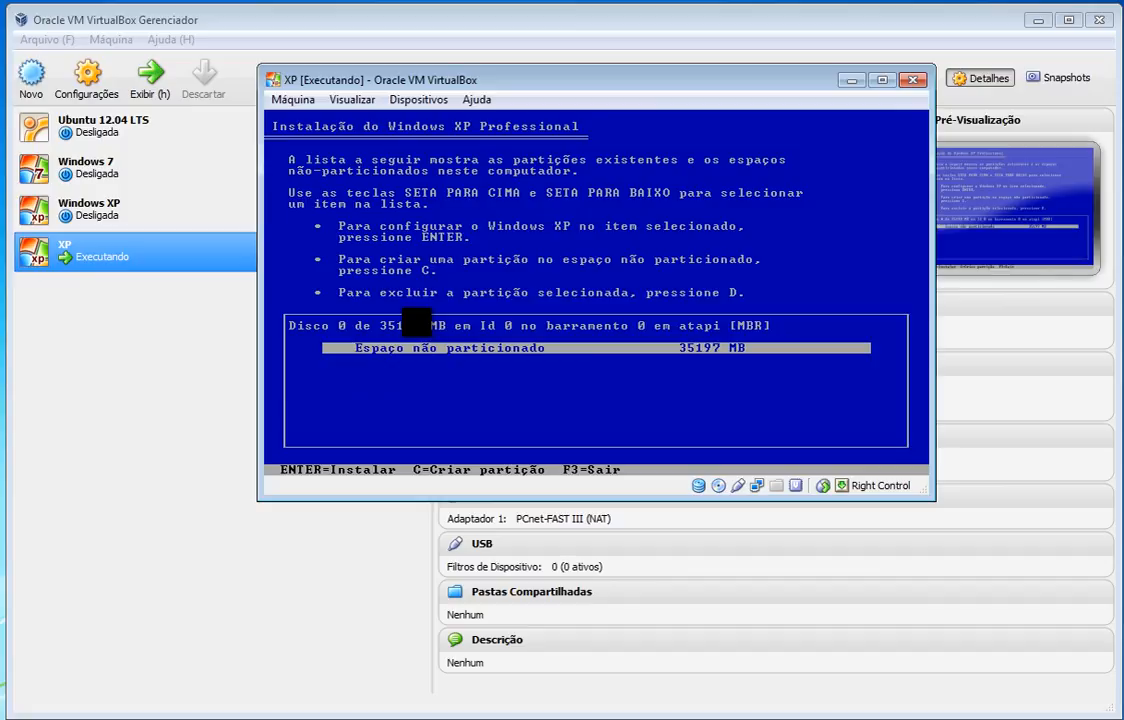
- Install Windows XP on the unpartitioned space, formatting the new partition with the regular, non-quick NTFS option
key(Return)
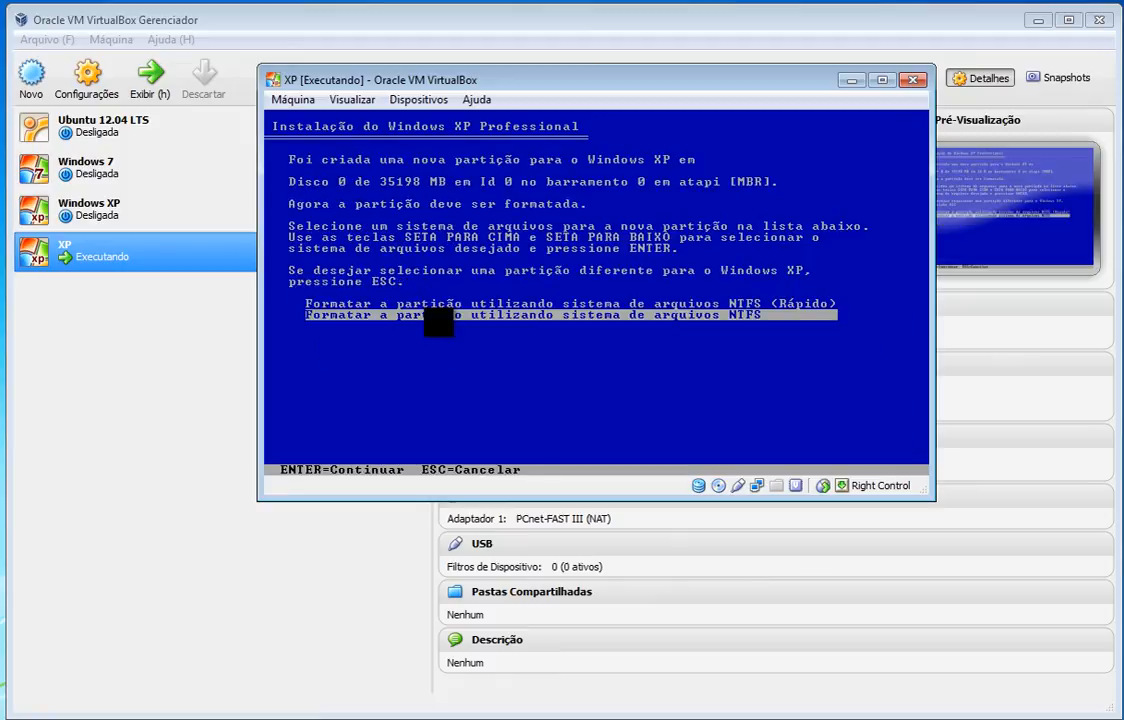
key(Return)
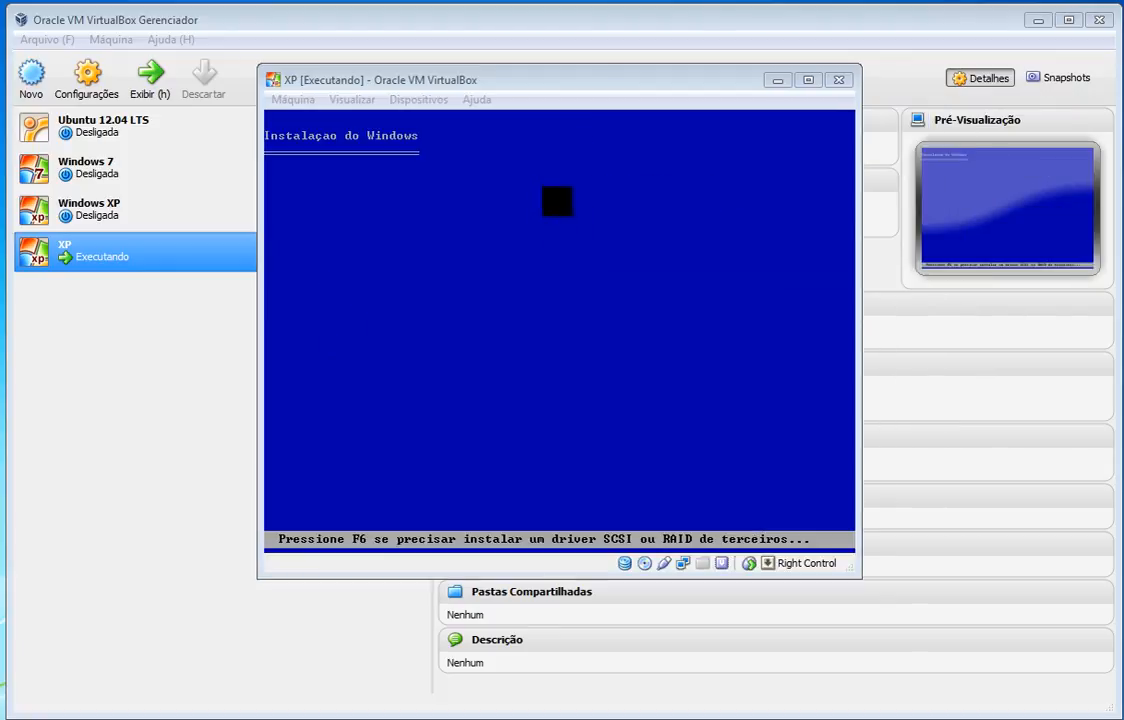
click(670, 82)
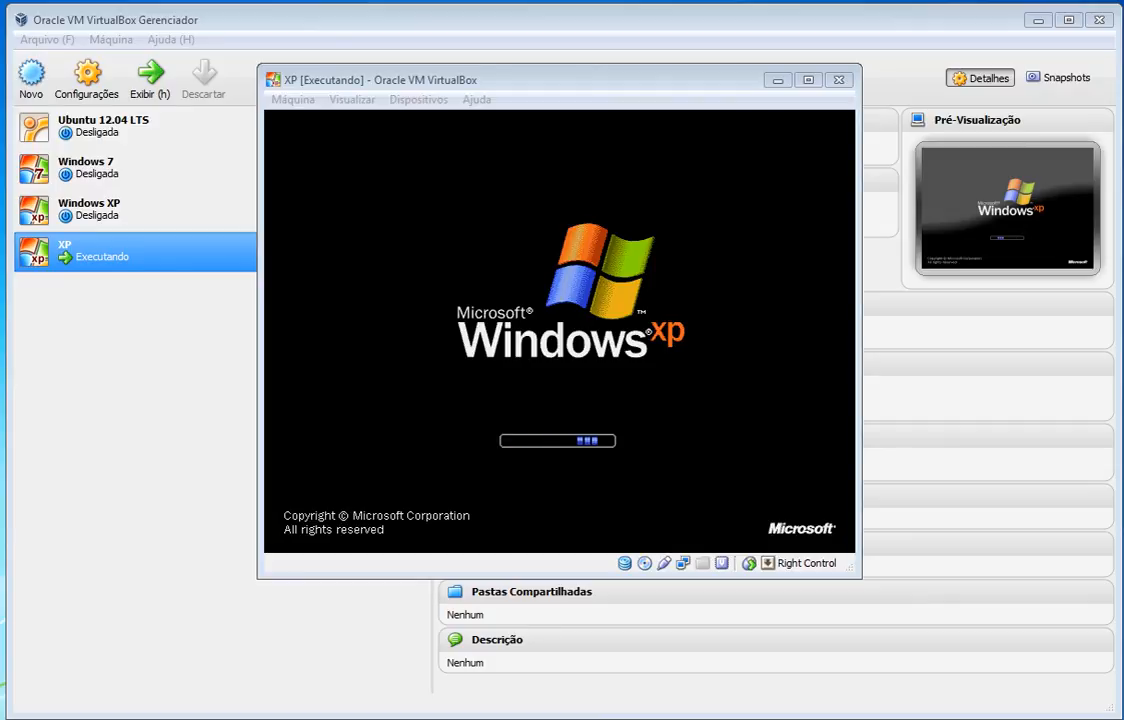
click(869, 212)
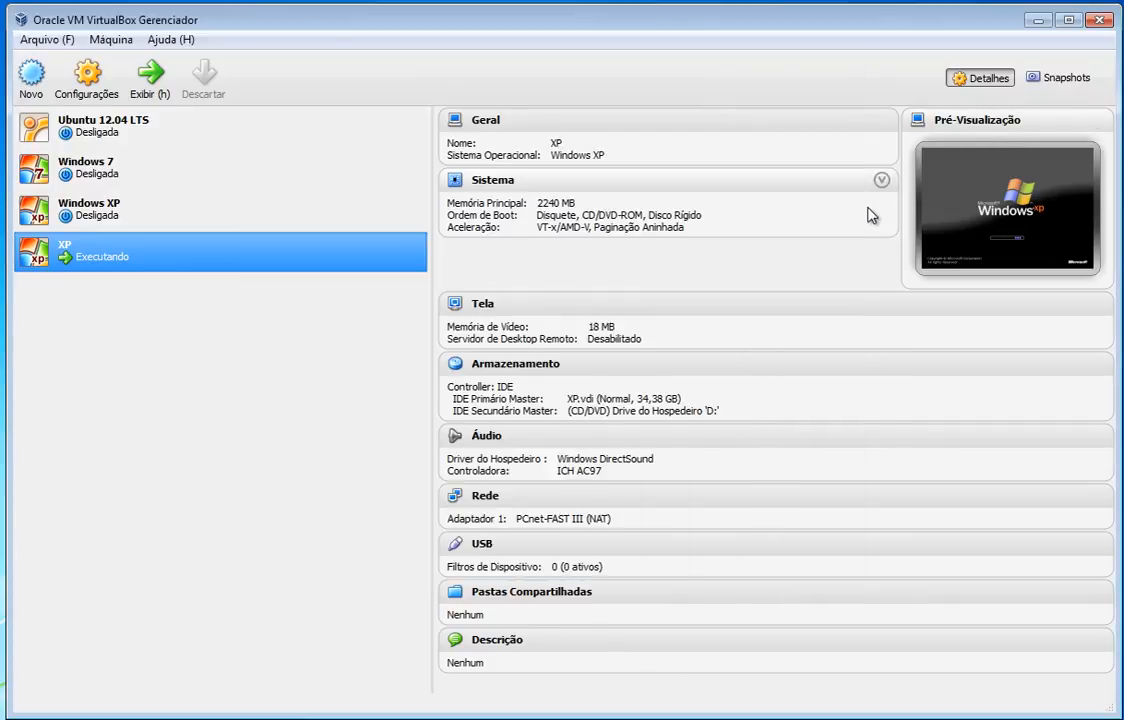
key(alt+Tab)
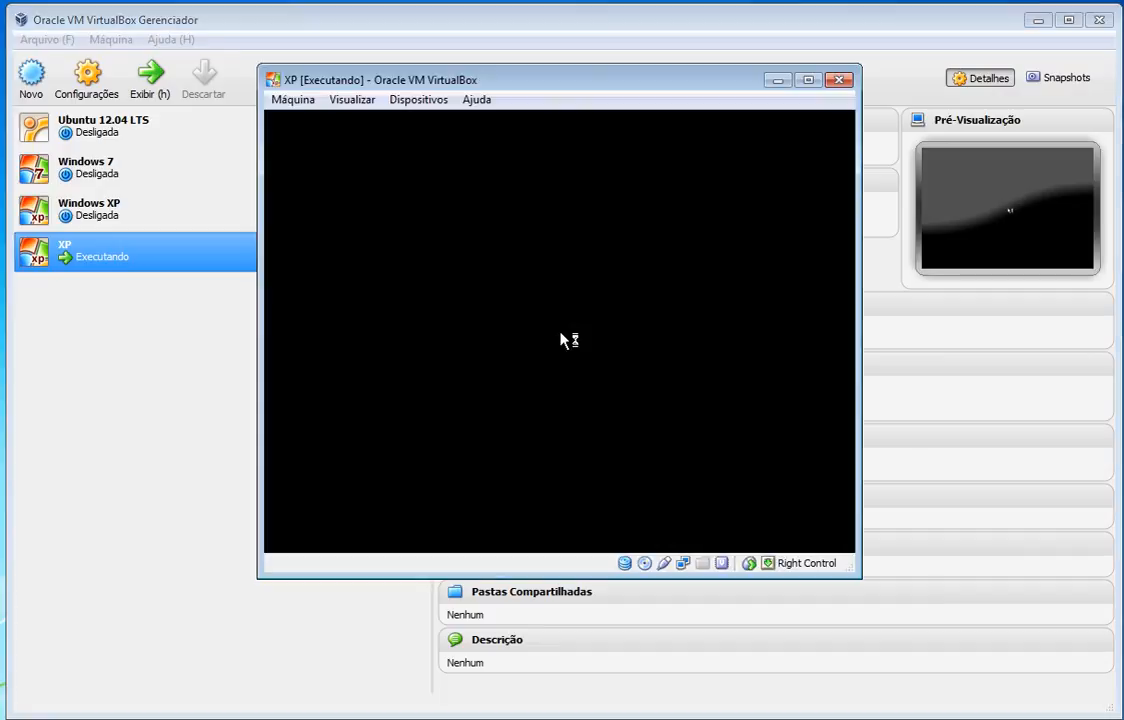